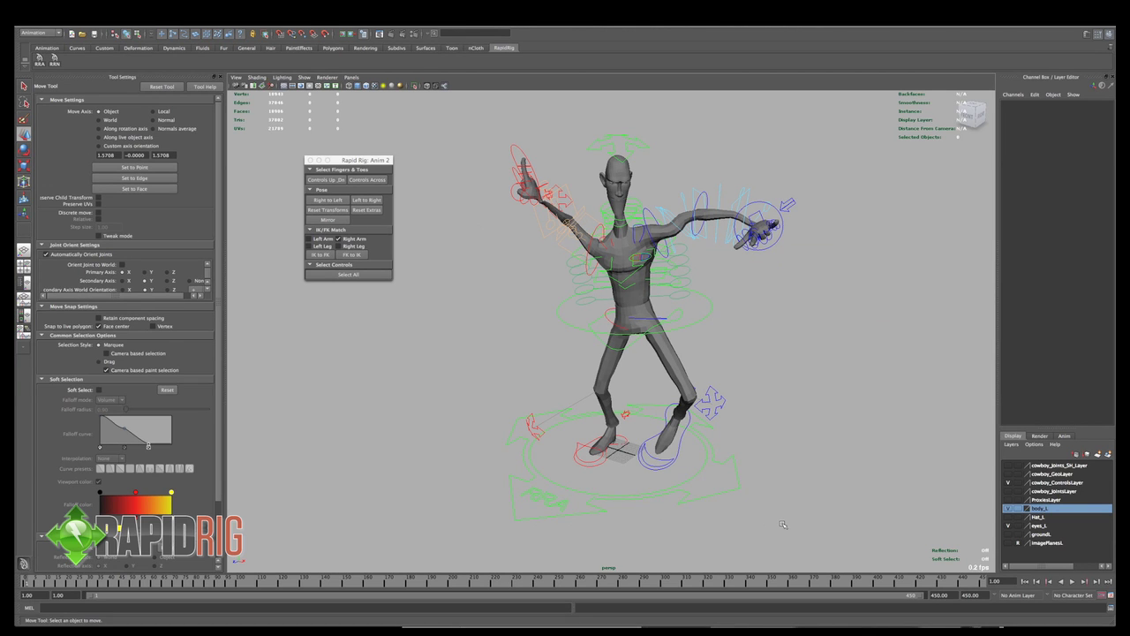
# Close and relaunch the Rapid Rig: Anim 2 window, and place it beside the character
pyautogui.keyDown('alt'); pyautogui.moveTo(627, 414); pyautogui.dragTo(614, 295); pyautogui.keyUp('alt')
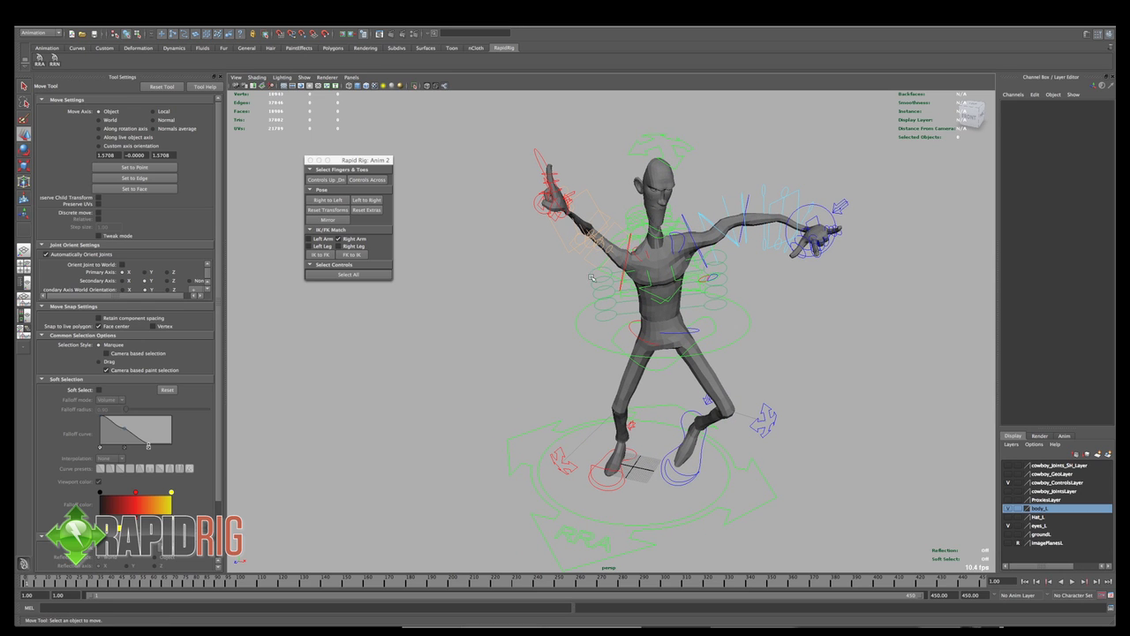
pyautogui.moveTo(380, 164); pyautogui.dragTo(385, 162)
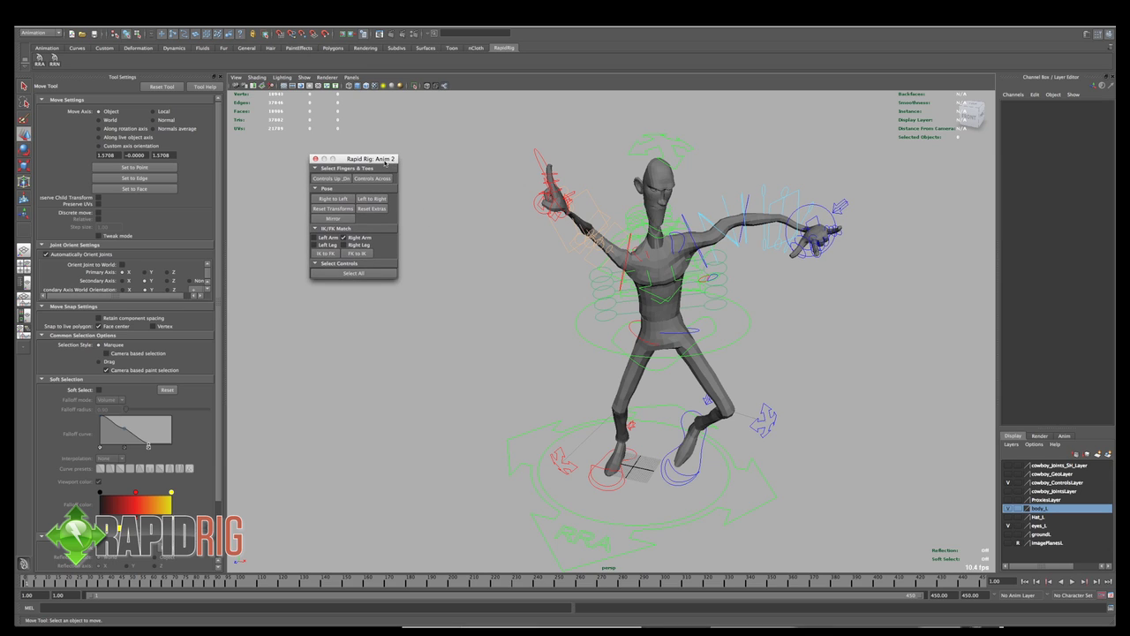
pyautogui.click(316, 160)
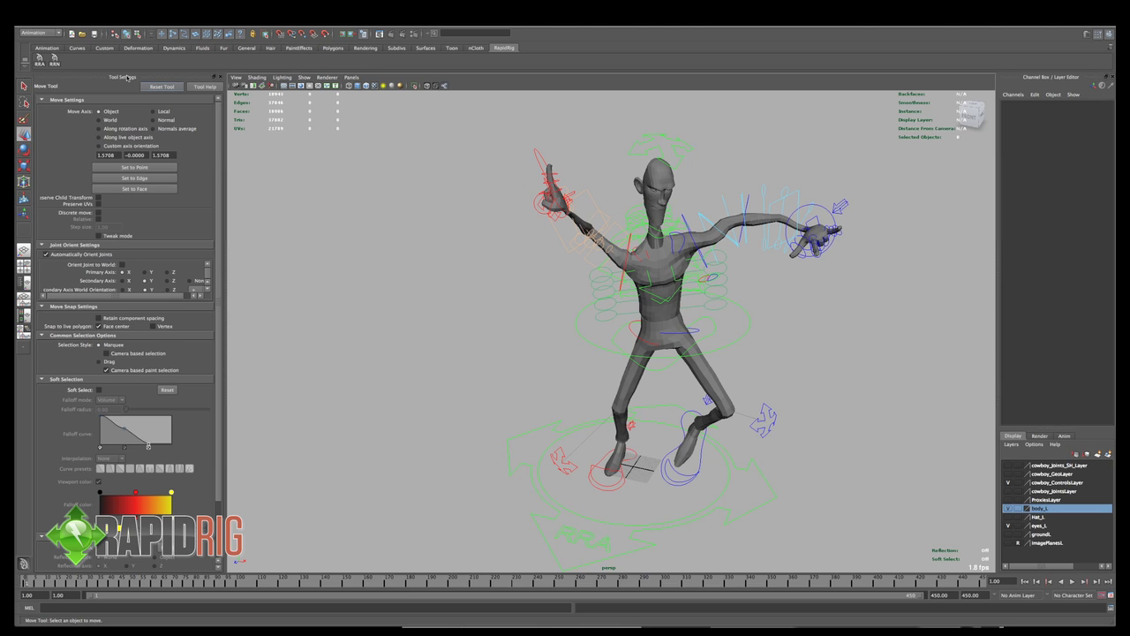
pyautogui.click(55, 62)
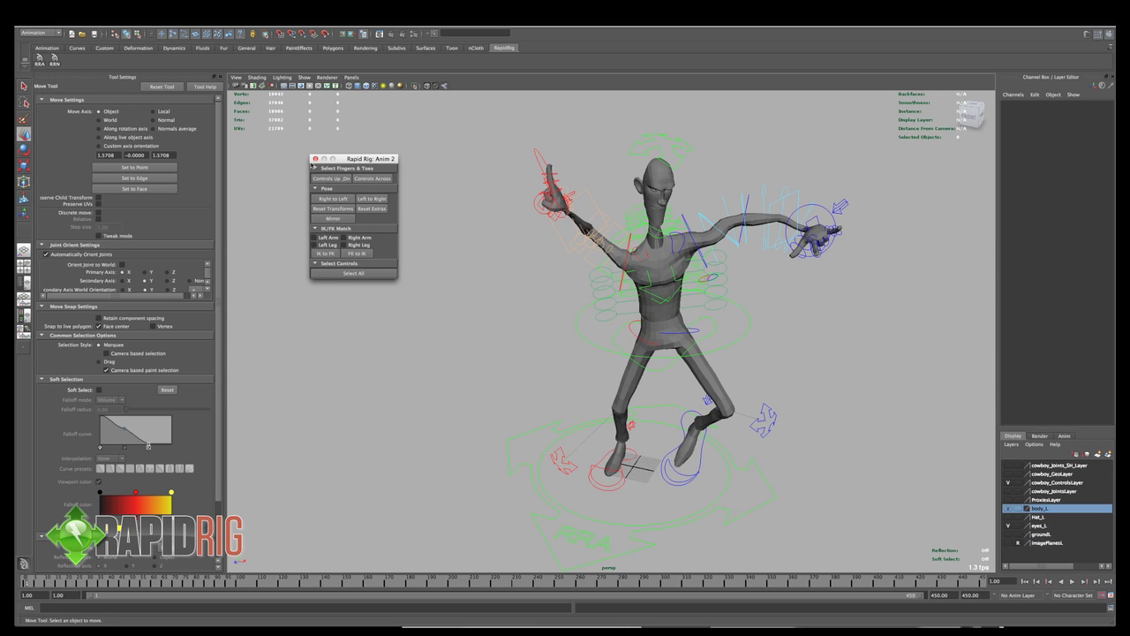
pyautogui.moveTo(366, 160); pyautogui.dragTo(400, 158)
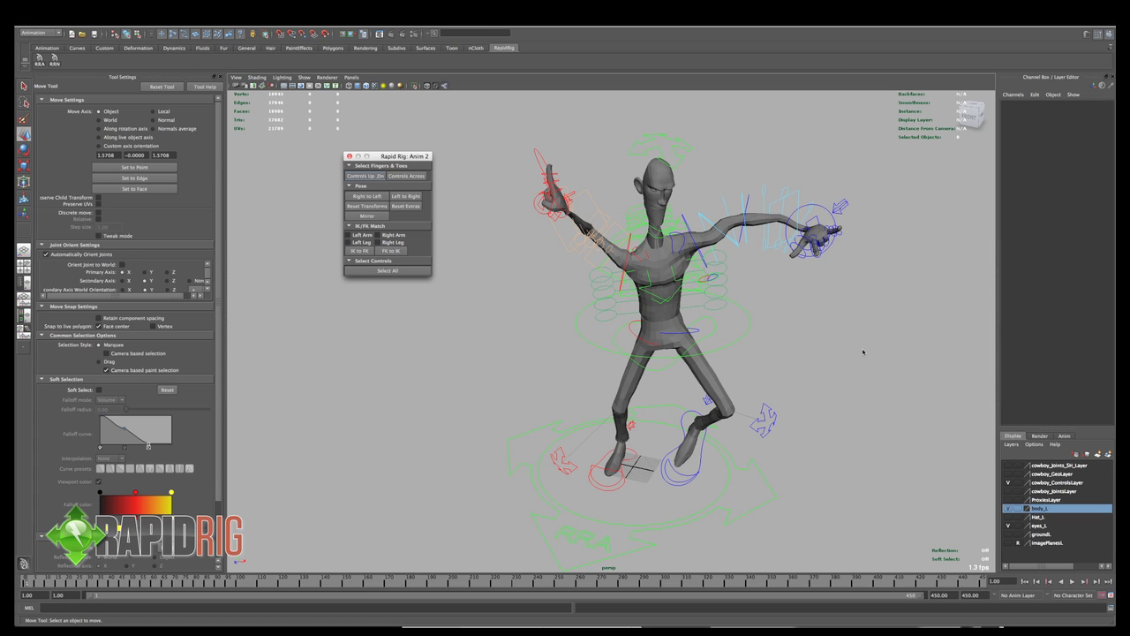
# Select the fingertip control of finger 4 on the character's left hand with the Select tool
pyautogui.keyDown('alt'); pyautogui.moveTo(863, 350); pyautogui.dragTo(771, 332); pyautogui.keyUp('alt')
pyautogui.keyDown('alt'); pyautogui.moveTo(563, 269); pyautogui.dragTo(577, 273); pyautogui.keyUp('alt')
pyautogui.keyDown('alt'); pyautogui.moveTo(577, 273); pyautogui.dragTo(623, 272, button='right'); pyautogui.keyUp('alt')
pyautogui.keyDown('alt'); pyautogui.moveTo(624, 272); pyautogui.dragTo(618, 278, button='middle'); pyautogui.keyUp('alt')
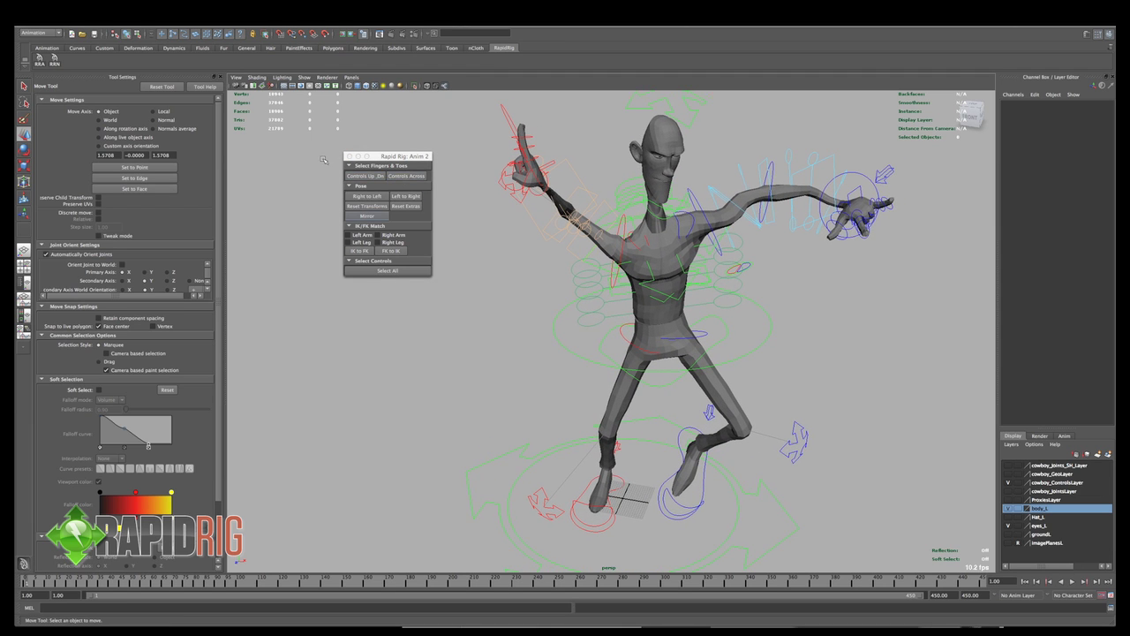
pyautogui.keyDown('alt'); pyautogui.moveTo(617, 235); pyautogui.dragTo(590, 239); pyautogui.keyUp('alt')
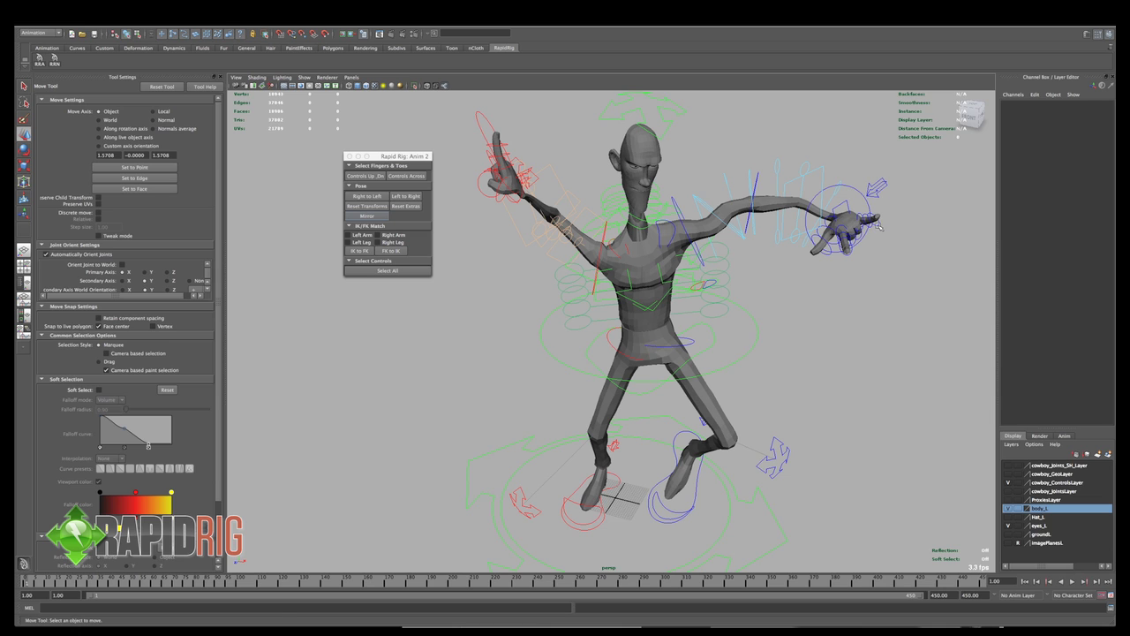
pyautogui.press('q')
pyautogui.click(879, 231)
pyautogui.keyDown('alt'); pyautogui.moveTo(879, 231); pyautogui.dragTo(802, 235); pyautogui.keyUp('alt')
pyautogui.scroll(2, 802, 235)
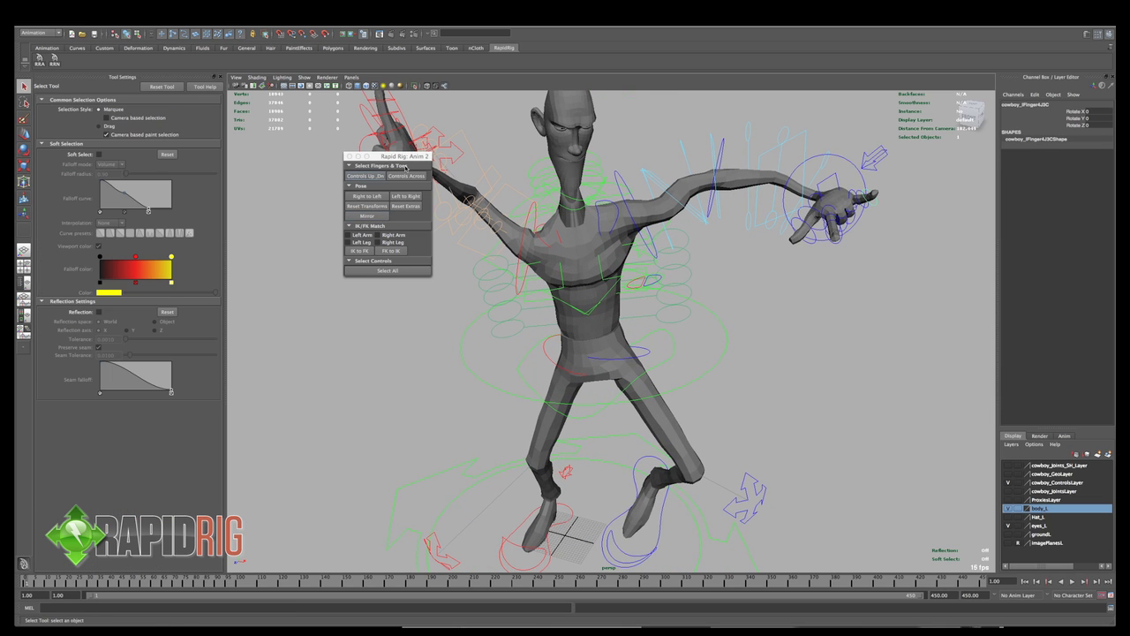
pyautogui.scroll(-2, 875, 265)
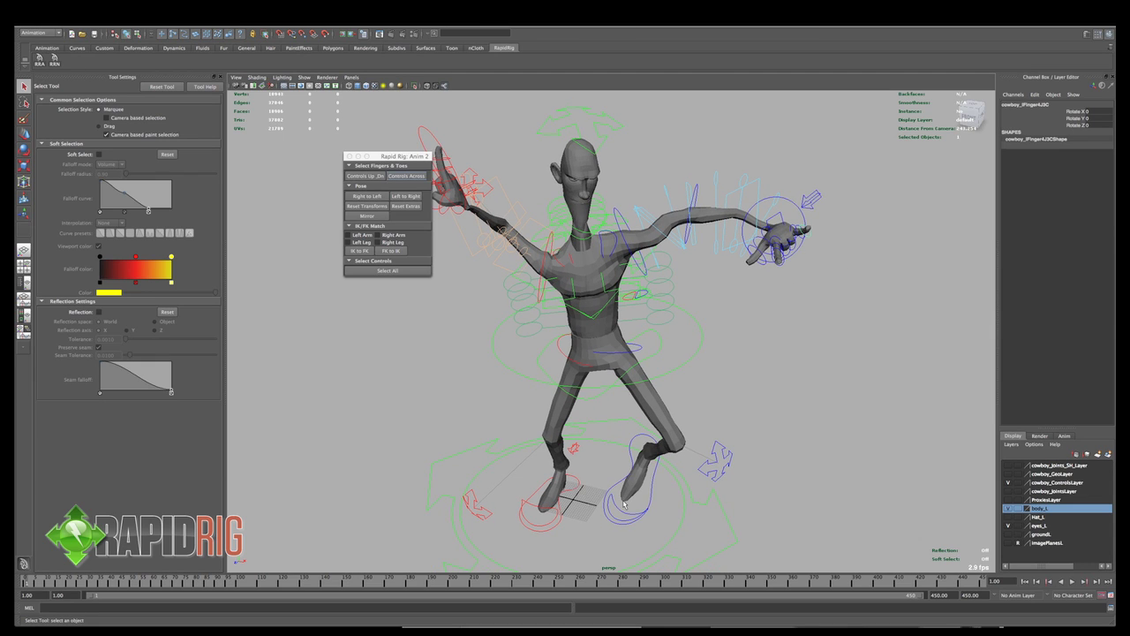
# Select a different fingertip control on the left hand, and switch the selection to a fingertip control on the right hand
pyautogui.keyDown('alt'); pyautogui.moveTo(778, 294); pyautogui.dragTo(819, 282, button='right'); pyautogui.keyUp('alt')
pyautogui.keyDown('alt'); pyautogui.moveTo(819, 283); pyautogui.dragTo(862, 353, button='middle'); pyautogui.keyUp('alt')
pyautogui.click(792, 261)
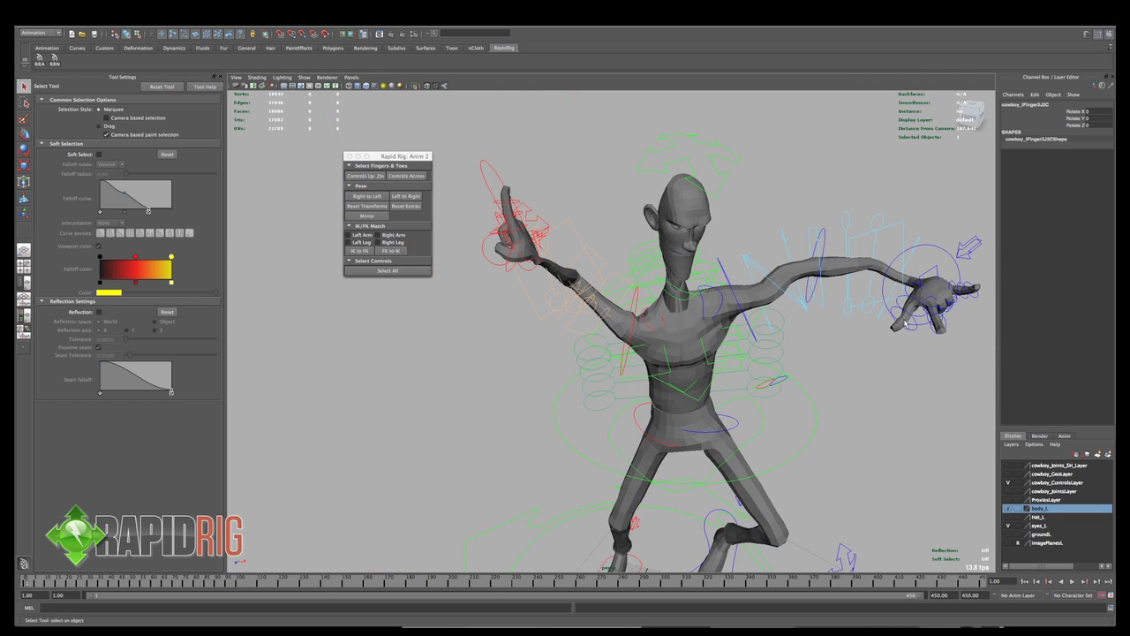
pyautogui.keyDown('alt'); pyautogui.moveTo(905, 324); pyautogui.dragTo(926, 354); pyautogui.keyUp('alt')
pyautogui.keyDown('alt'); pyautogui.moveTo(576, 289); pyautogui.dragTo(698, 322, button='middle'); pyautogui.keyUp('alt')
pyautogui.keyDown('alt'); pyautogui.moveTo(698, 321); pyautogui.dragTo(637, 291); pyautogui.keyUp('alt')
pyautogui.click(578, 293)
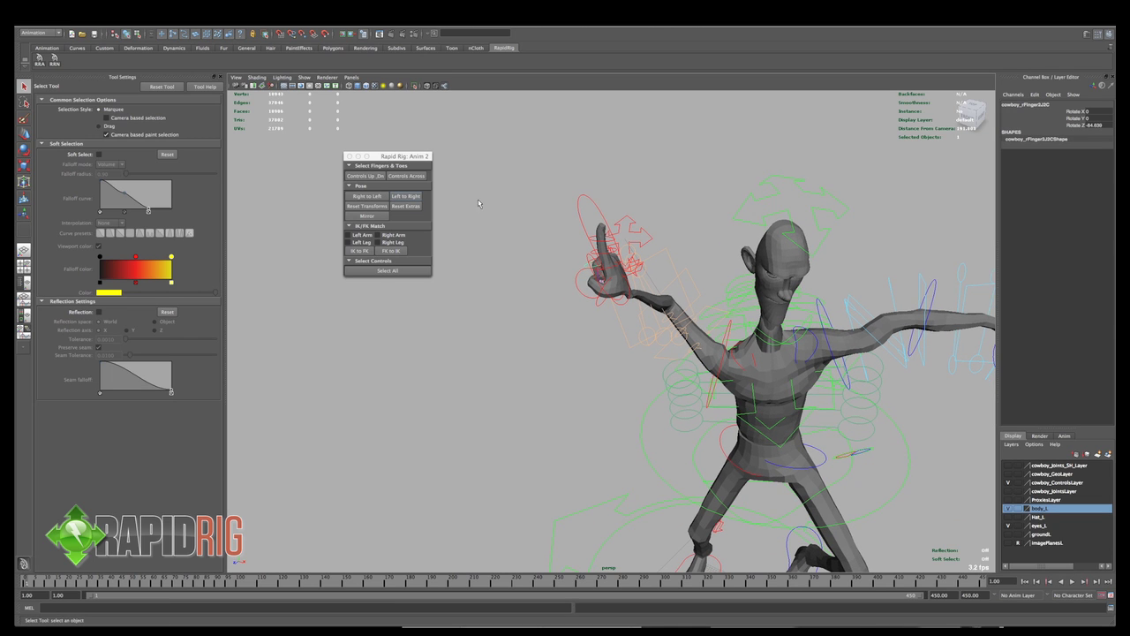
# Try rotating the whole right-hand finger by extending the selection with Controls Up_Dn, undo the rotation and deselect
pyautogui.keyDown('alt'); pyautogui.moveTo(512, 221); pyautogui.dragTo(755, 289); pyautogui.keyUp('alt')
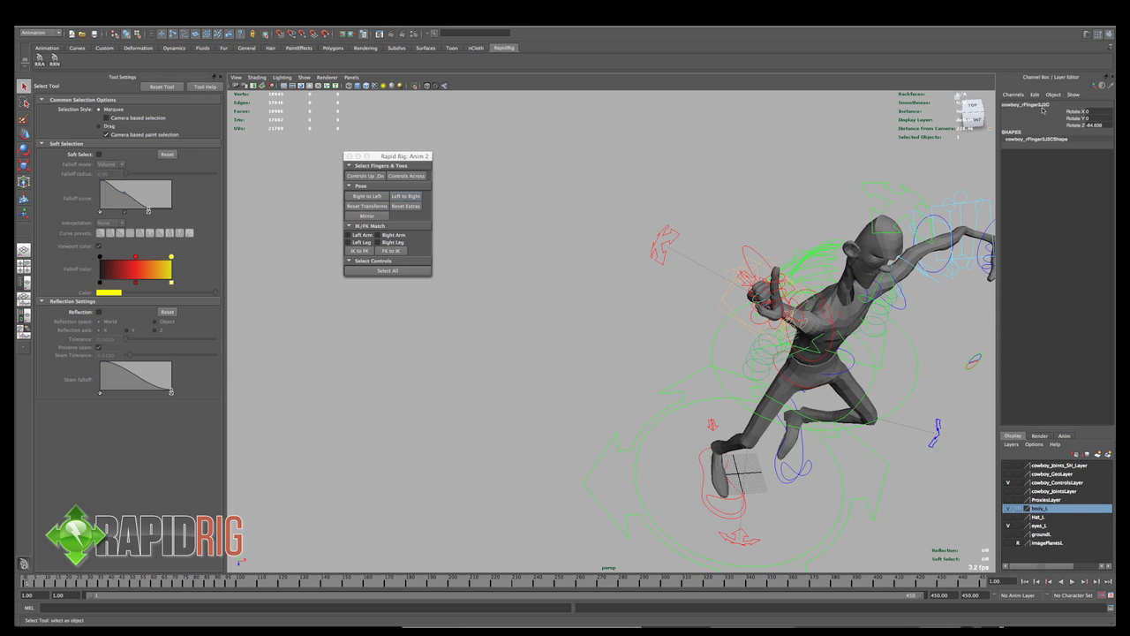
pyautogui.keyDown('alt'); pyautogui.moveTo(554, 408); pyautogui.dragTo(583, 416, button='right'); pyautogui.keyUp('alt')
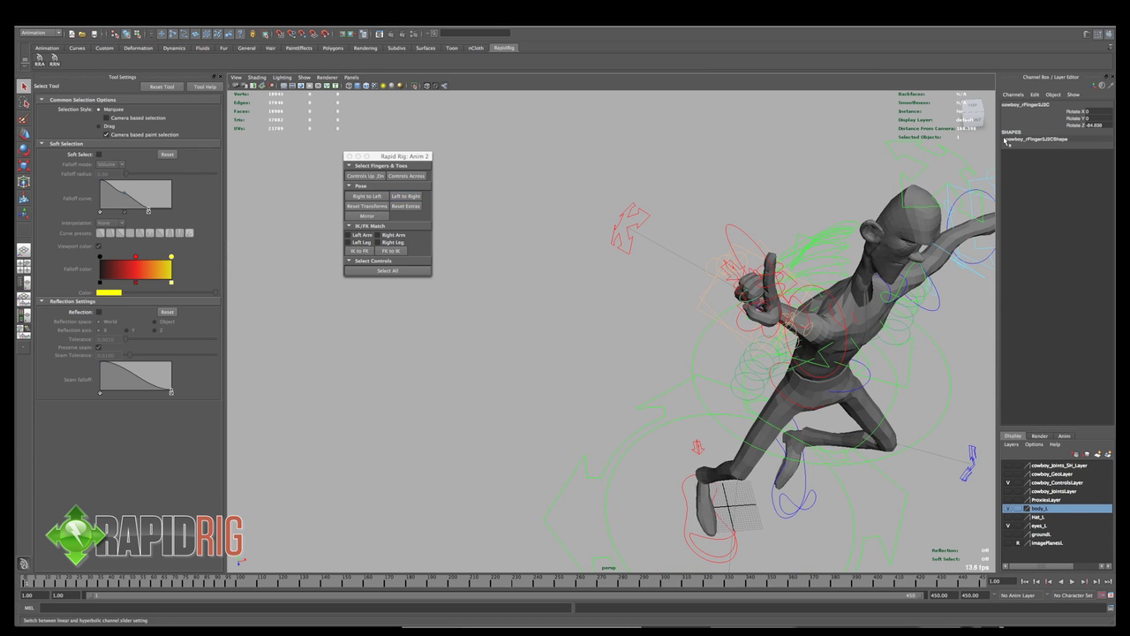
pyautogui.keyDown('alt'); pyautogui.moveTo(618, 265); pyautogui.dragTo(513, 260); pyautogui.keyUp('alt')
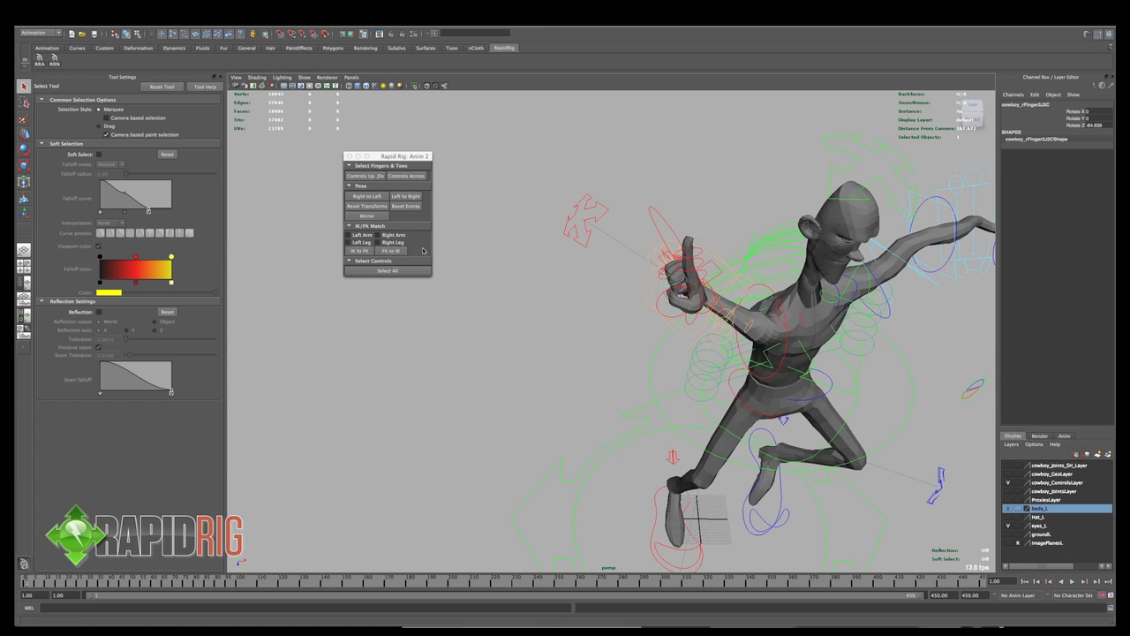
pyautogui.click(369, 175)
pyautogui.keyDown('alt'); pyautogui.moveTo(585, 290); pyautogui.dragTo(541, 181); pyautogui.keyUp('alt')
pyautogui.press('e')
pyautogui.keyDown('alt'); pyautogui.moveTo(507, 265); pyautogui.dragTo(466, 221); pyautogui.keyUp('alt')
pyautogui.press('z')
pyautogui.click(466, 221)
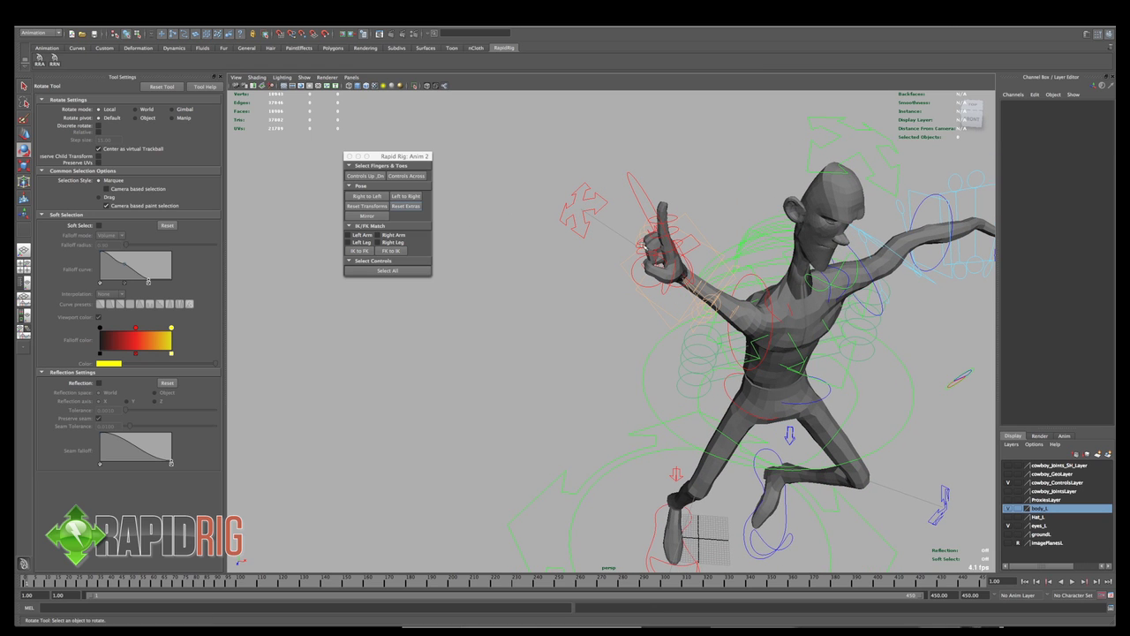
# Select the right index finger's full control chain with Controls Up_Dn, starting from the tip control and again from a lower control
pyautogui.click(663, 225)
pyautogui.click(365, 176)
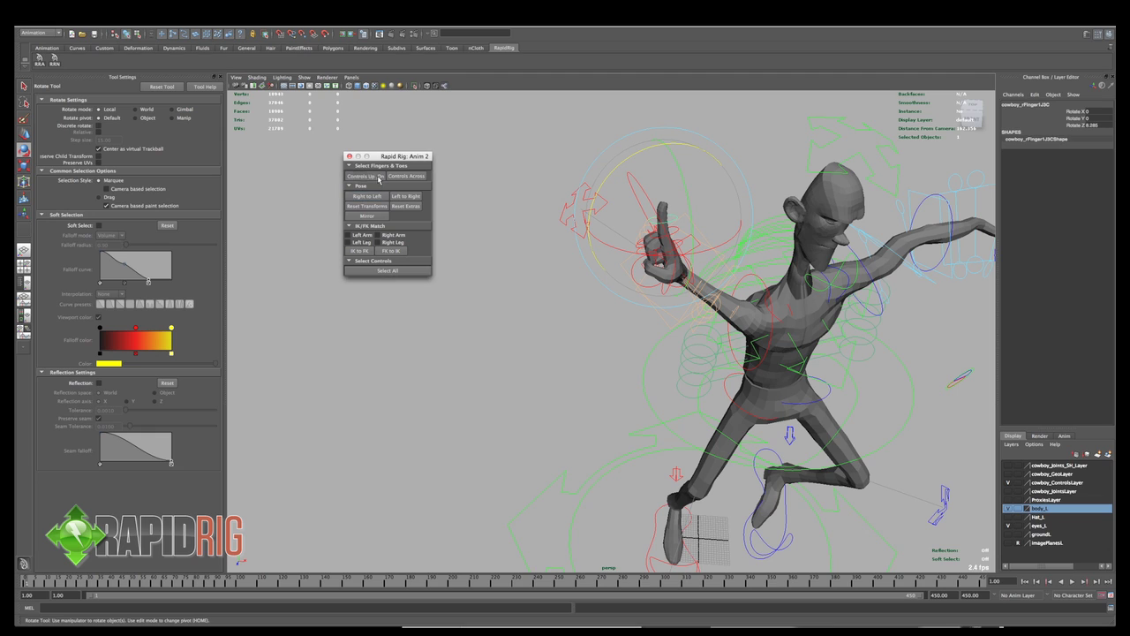
pyautogui.click(741, 122)
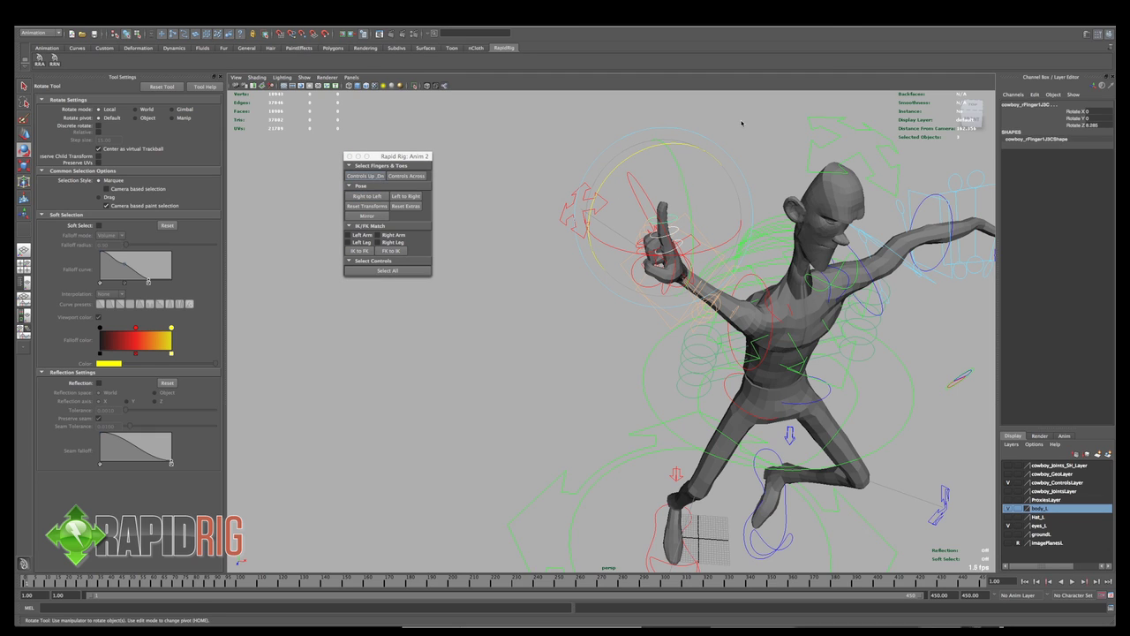
pyautogui.click(675, 228)
pyautogui.click(374, 176)
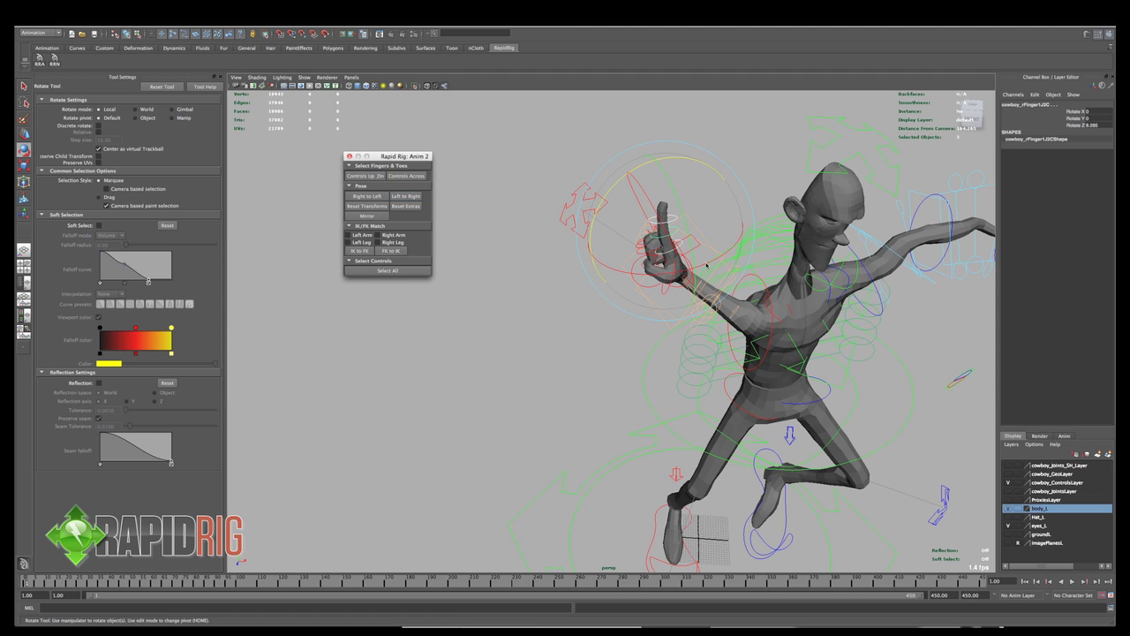
pyautogui.press('q')
pyautogui.click(677, 218)
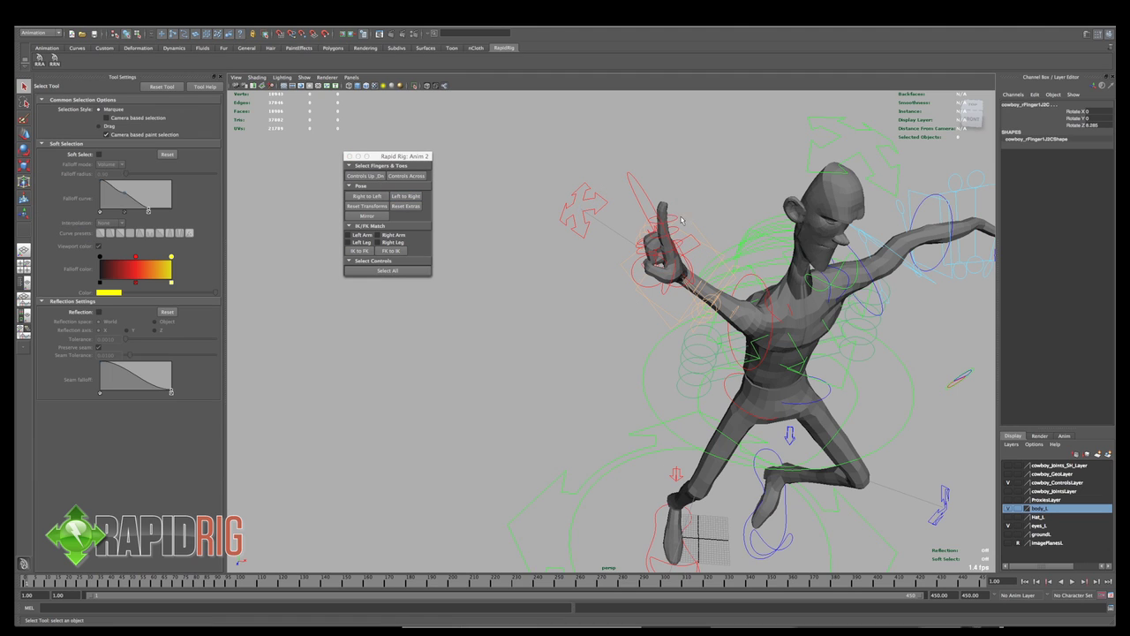
# Try rotating the right hand's base finger controls together, selected with Controls Across from the index base control, and undo the rotation
pyautogui.keyDown('alt'); pyautogui.moveTo(665, 224); pyautogui.dragTo(643, 233); pyautogui.keyUp('alt')
pyautogui.click(687, 228)
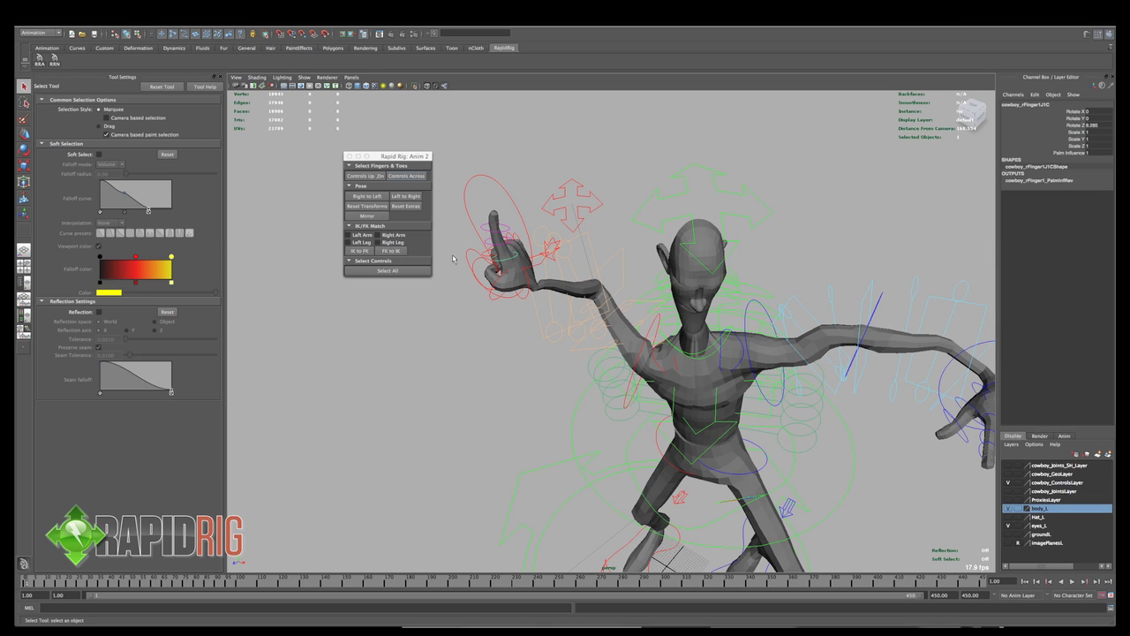
pyautogui.click(406, 176)
pyautogui.press('e')
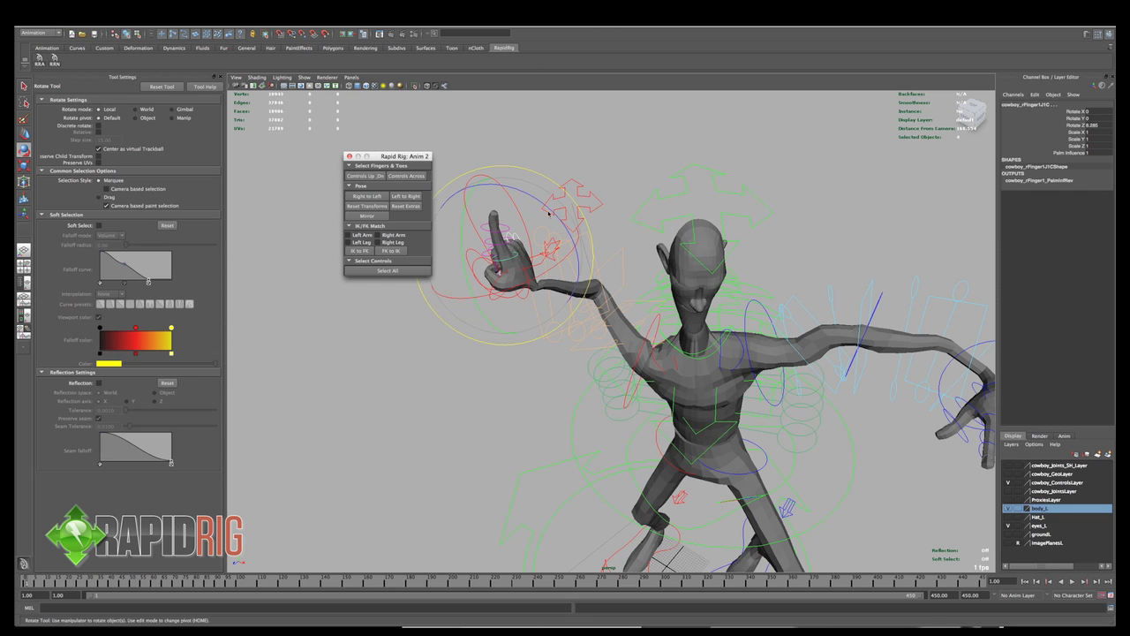
pyautogui.moveTo(548, 212); pyautogui.dragTo(601, 118)
pyautogui.press('z')
pyautogui.click(601, 119)
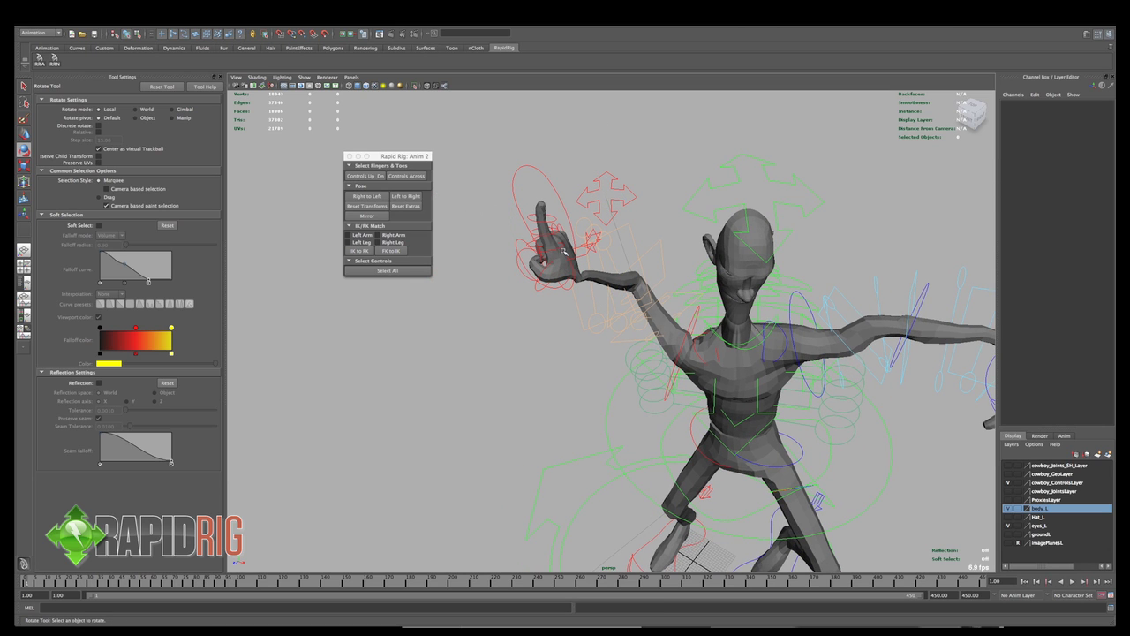
# Try rotating all right-hand finger controls, selected with Controls Up_Dn followed by Controls Across from the index base, and undo it
pyautogui.click(562, 246)
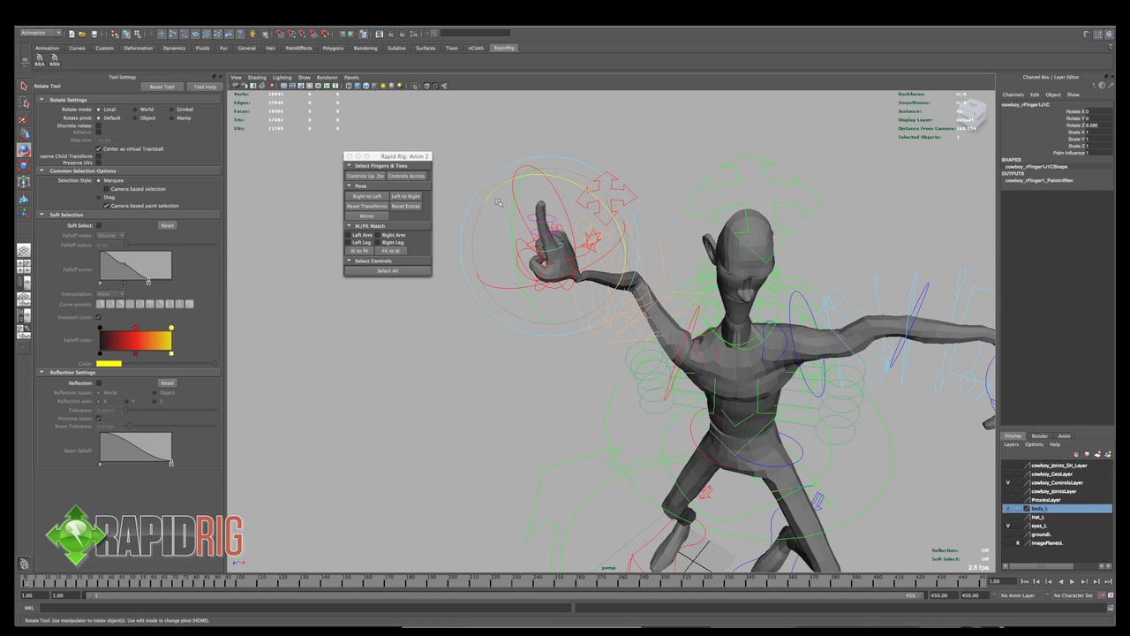
pyautogui.click(377, 176)
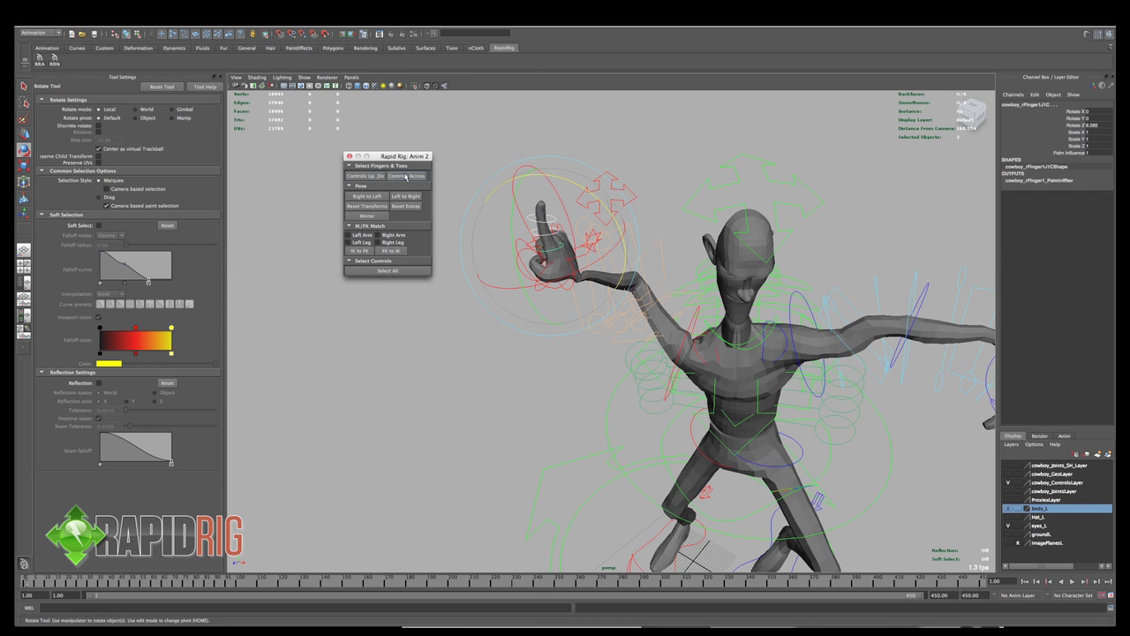
pyautogui.click(406, 176)
pyautogui.moveTo(585, 193); pyautogui.dragTo(636, 148)
pyautogui.hotkey('ctrl', 'z')
pyautogui.click(636, 148)
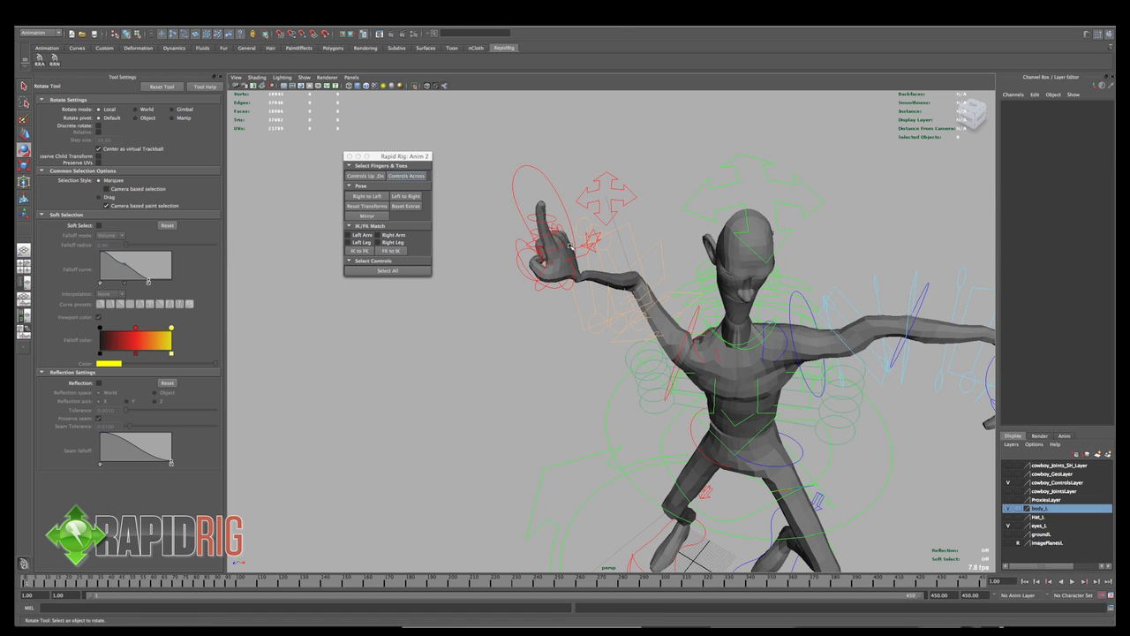
# Select all right-hand finger controls by applying Controls Across before Controls Up_Dn from the index base control, and clear the selection
pyautogui.click(568, 248)
pyautogui.click(564, 248)
pyautogui.click(398, 176)
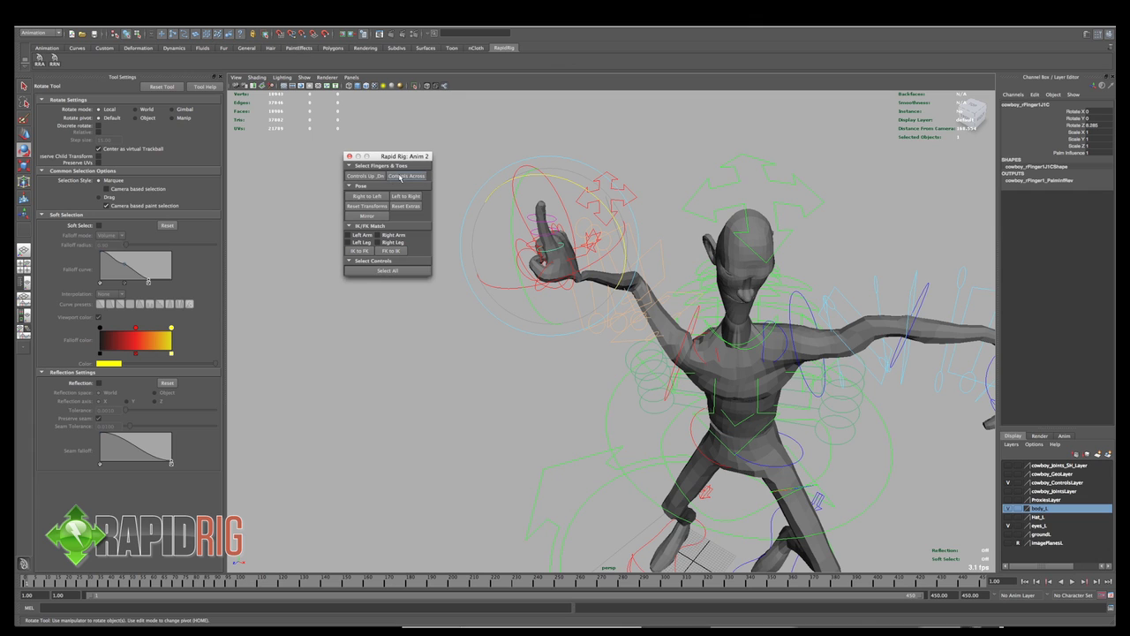
pyautogui.click(367, 176)
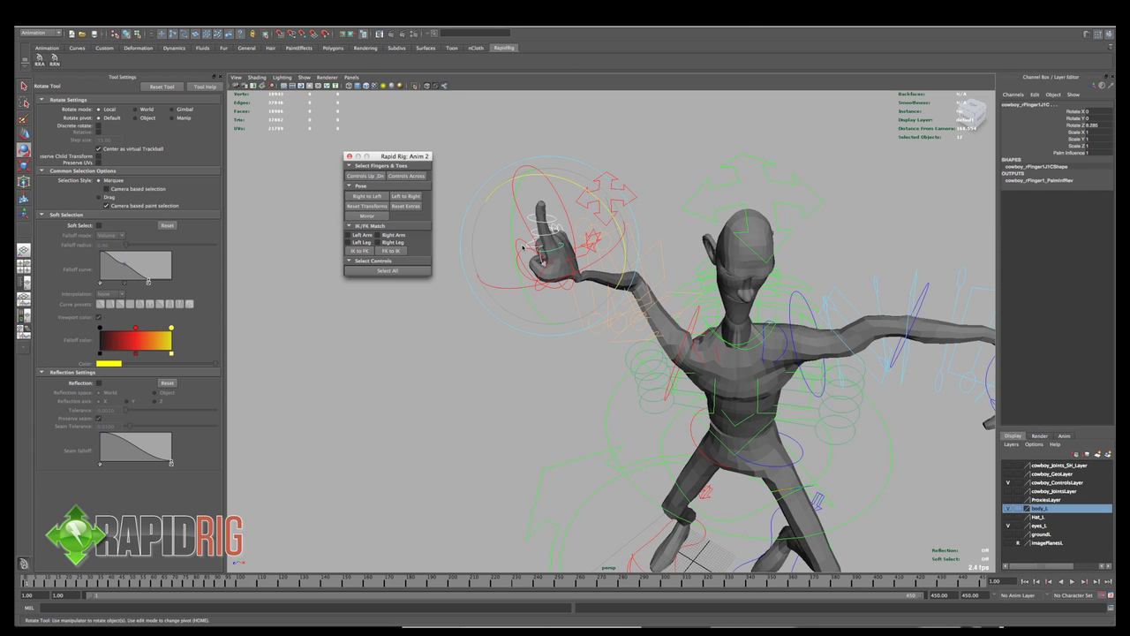
pyautogui.click(661, 197)
# Examine the whole posed character and its rig controls from several angles
pyautogui.keyDown('alt'); pyautogui.moveTo(661, 197); pyautogui.dragTo(600, 203); pyautogui.keyUp('alt')
pyautogui.keyDown('alt'); pyautogui.moveTo(653, 336); pyautogui.dragTo(658, 265); pyautogui.keyUp('alt')
pyautogui.keyDown('alt'); pyautogui.moveTo(707, 300); pyautogui.dragTo(660, 300, button='right'); pyautogui.keyUp('alt')
pyautogui.keyDown('alt'); pyautogui.moveTo(661, 300); pyautogui.dragTo(661, 308, button='middle'); pyautogui.keyUp('alt')
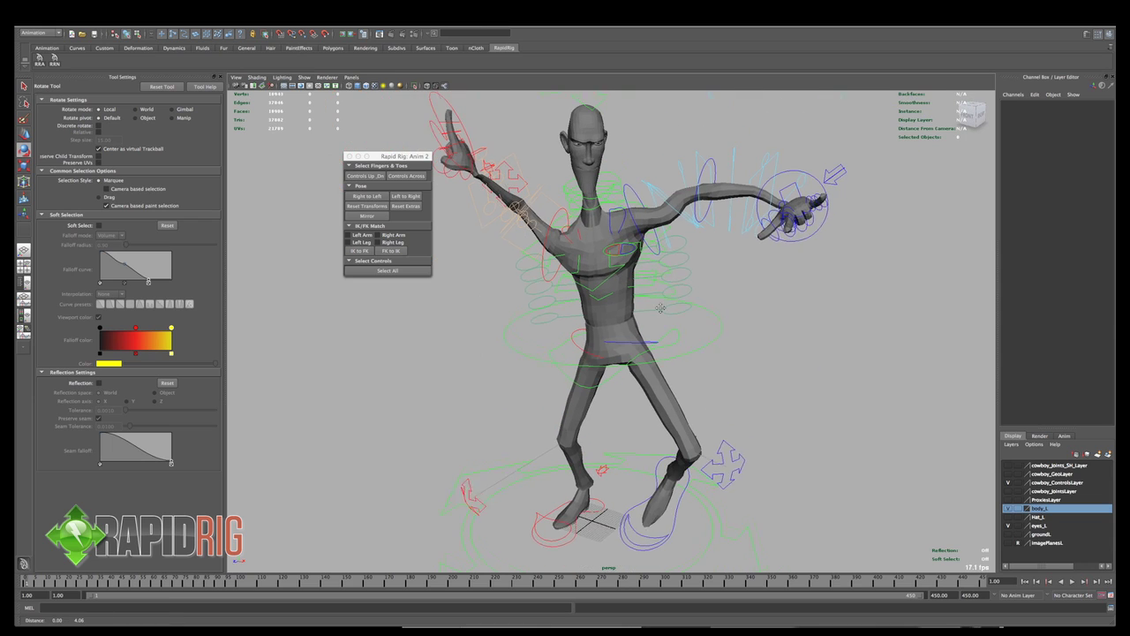
pyautogui.keyDown('alt'); pyautogui.moveTo(661, 308); pyautogui.dragTo(518, 247); pyautogui.keyUp('alt')
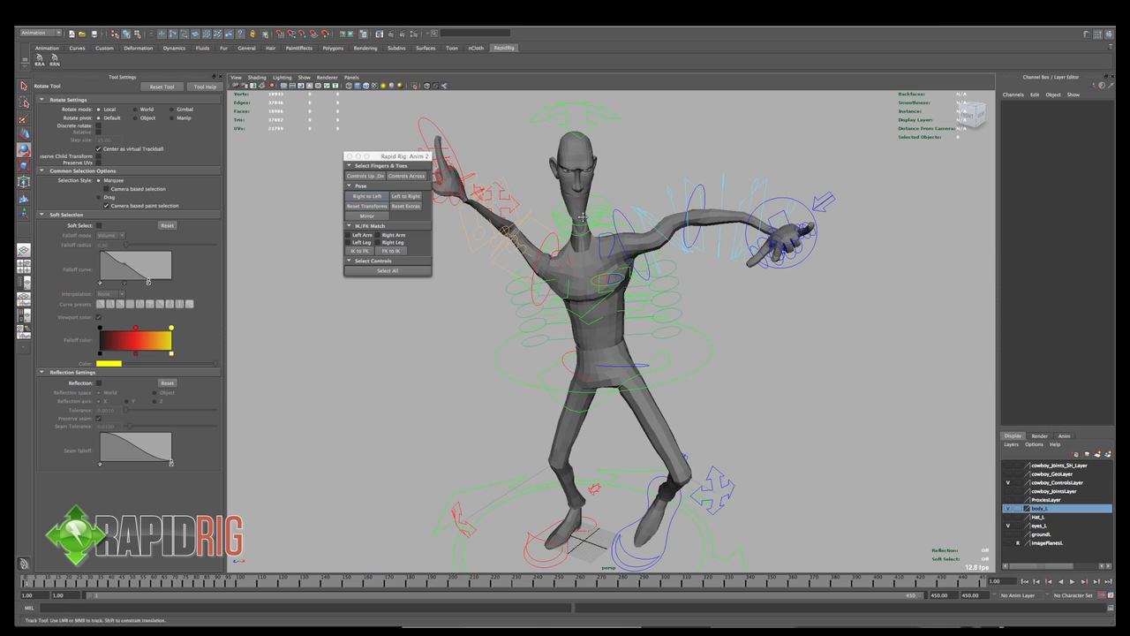
pyautogui.keyDown('alt'); pyautogui.moveTo(590, 223); pyautogui.dragTo(654, 266); pyautogui.keyUp('alt')
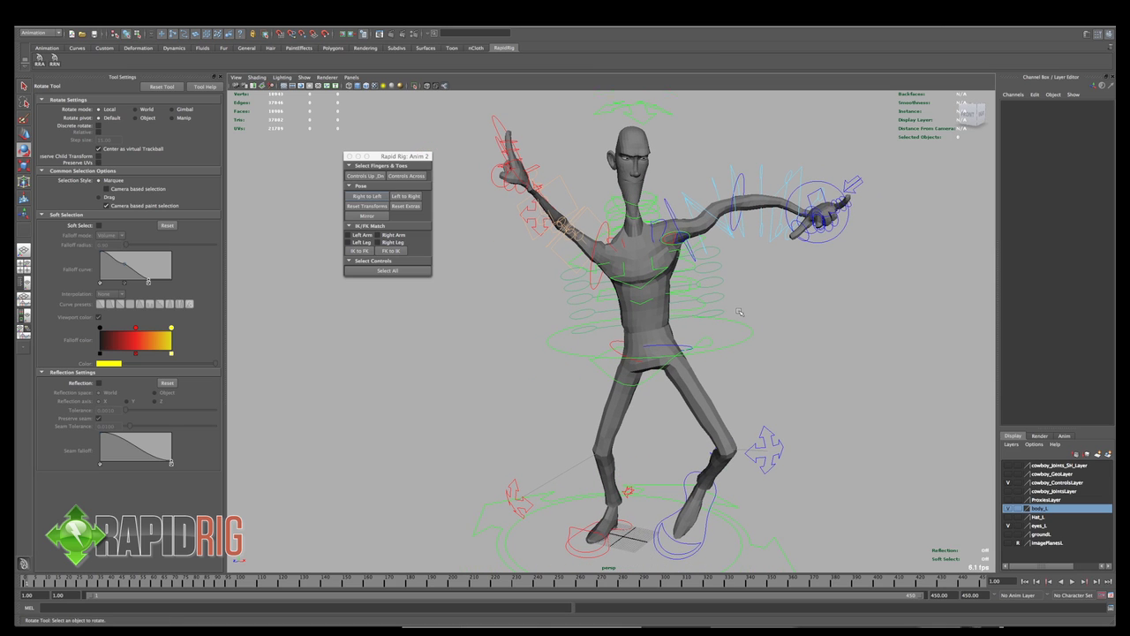
pyautogui.keyDown('alt'); pyautogui.moveTo(741, 310); pyautogui.dragTo(671, 311); pyautogui.keyUp('alt')
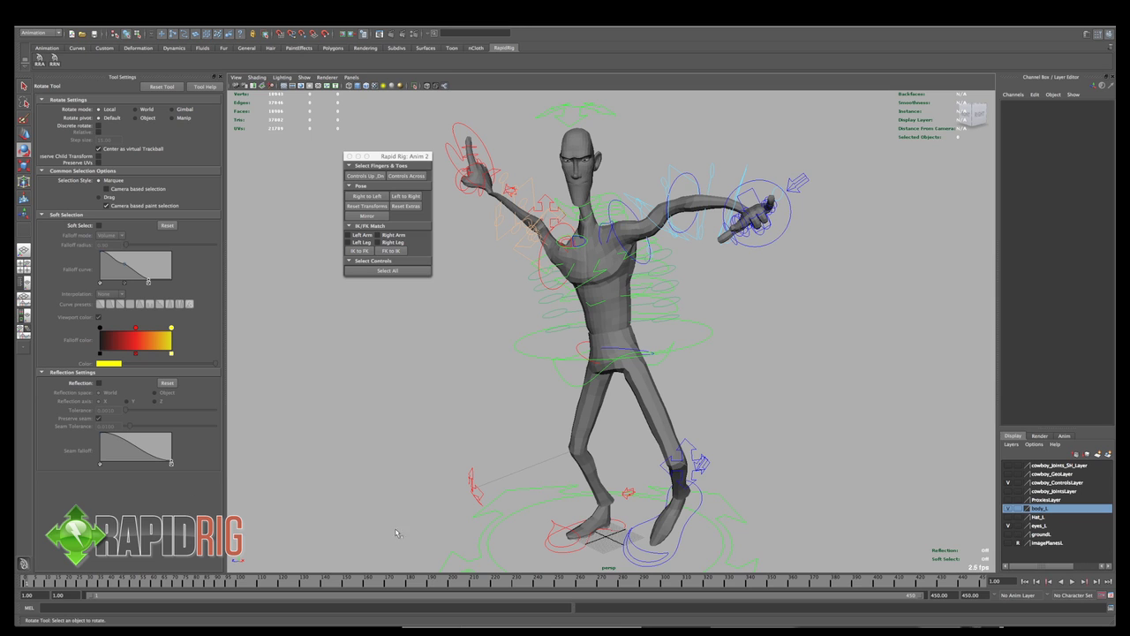
pyautogui.keyDown('alt'); pyautogui.moveTo(591, 480); pyautogui.dragTo(582, 435); pyautogui.keyUp('alt')
pyautogui.keyDown('alt'); pyautogui.moveTo(582, 435); pyautogui.dragTo(626, 444, button='right'); pyautogui.keyUp('alt')
pyautogui.keyDown('alt'); pyautogui.moveTo(563, 402); pyautogui.dragTo(593, 399, button='right'); pyautogui.keyUp('alt')
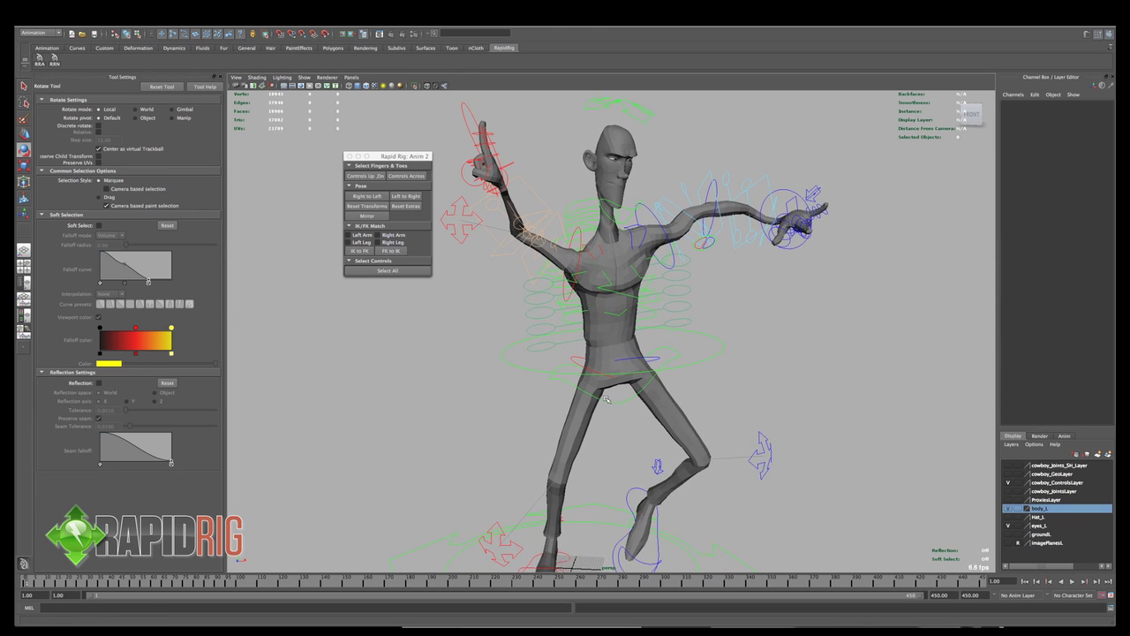
pyautogui.keyDown('alt'); pyautogui.moveTo(593, 399); pyautogui.dragTo(608, 408, button='middle'); pyautogui.keyUp('alt')
pyautogui.keyDown('alt'); pyautogui.moveTo(607, 407); pyautogui.dragTo(596, 405); pyautogui.keyUp('alt')
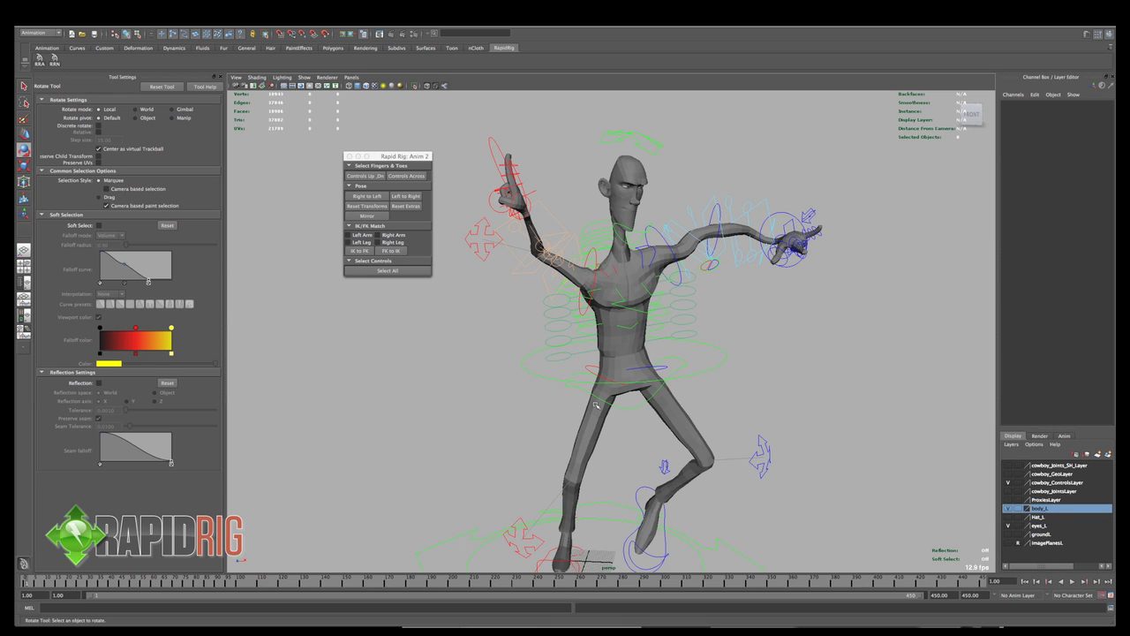
# Select and clear the character's root control, and try the Right to Left pose command without a selected controller
pyautogui.click(712, 372)
pyautogui.click(754, 387)
pyautogui.click(723, 371)
pyautogui.click(761, 368)
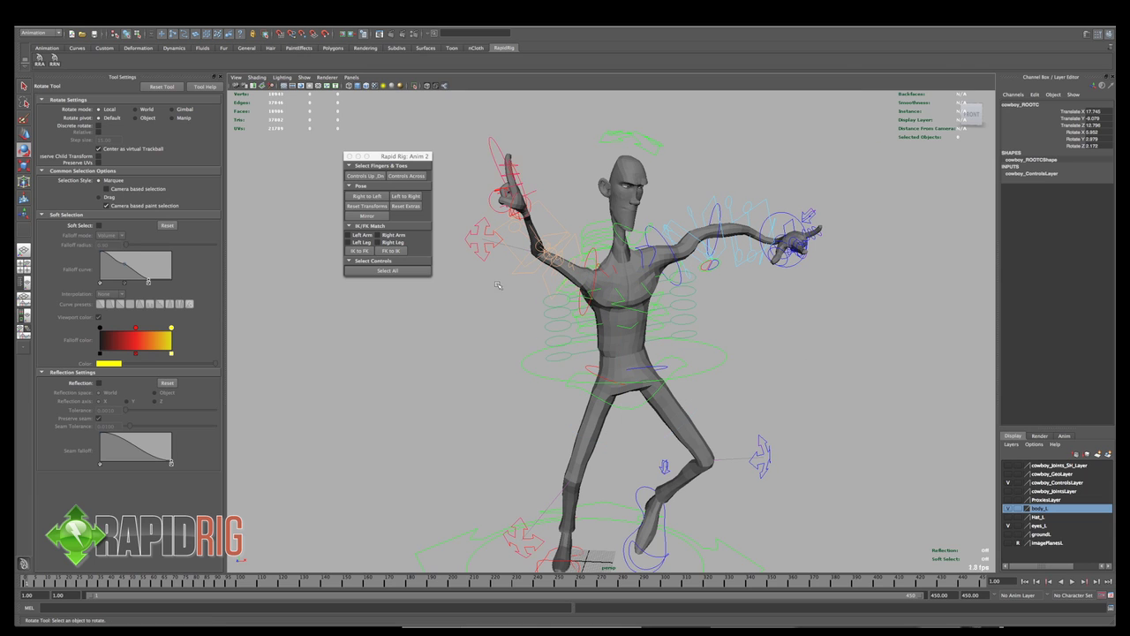
pyautogui.click(367, 206)
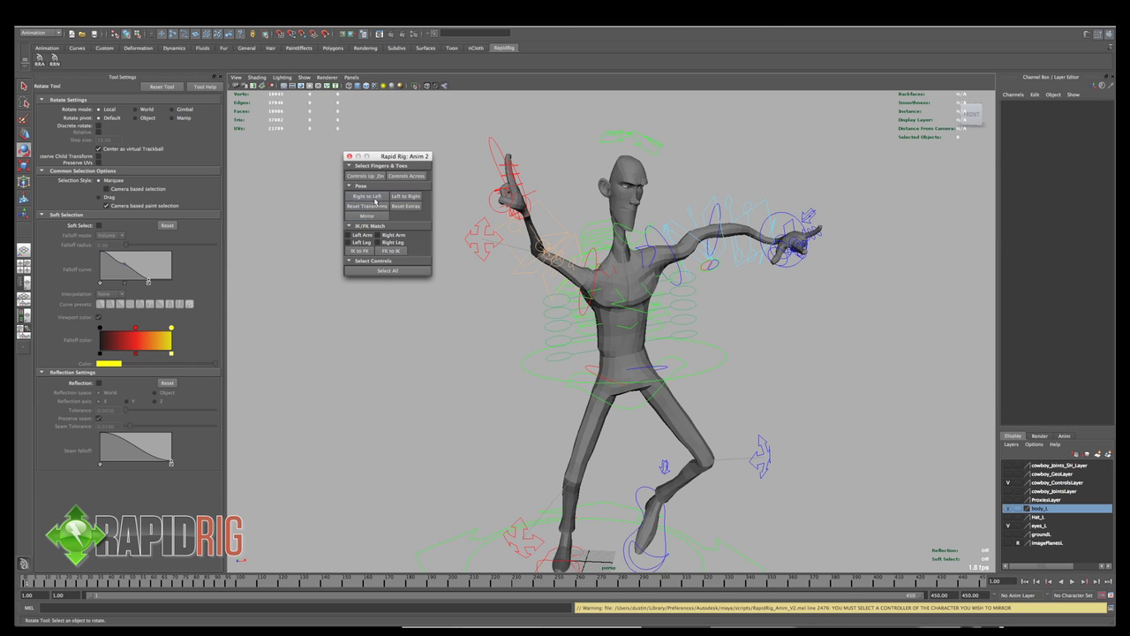
# Try the Left to Right pose command without a selected controller, and select the character's root control at the hips
pyautogui.click(400, 197)
pyautogui.click(728, 371)
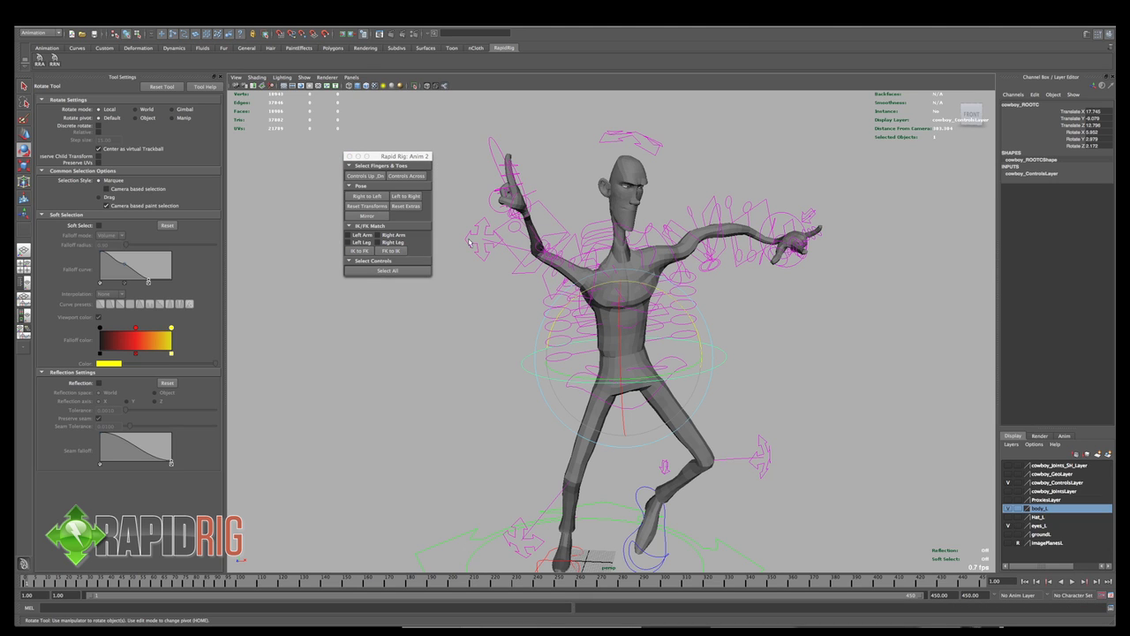
pyautogui.keyDown('alt'); pyautogui.moveTo(698, 292); pyautogui.dragTo(672, 292, button='right'); pyautogui.keyUp('alt')
pyautogui.keyDown('alt'); pyautogui.moveTo(671, 292); pyautogui.dragTo(678, 271, button='middle'); pyautogui.keyUp('alt')
pyautogui.keyDown('alt'); pyautogui.moveTo(679, 270); pyautogui.dragTo(667, 270, button='right'); pyautogui.keyUp('alt')
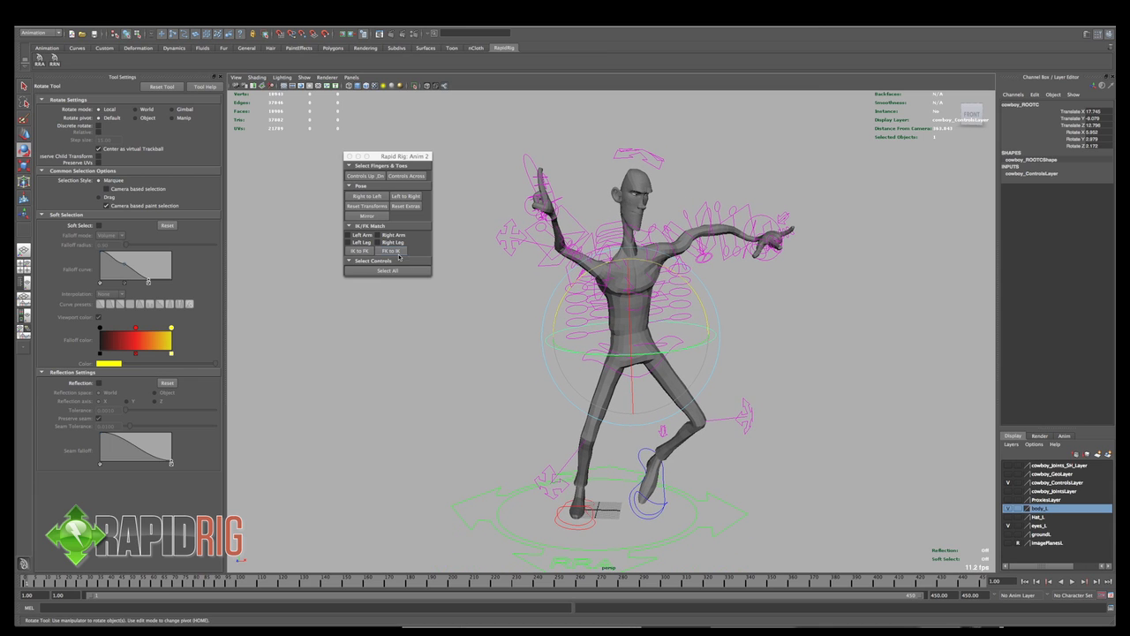
# Try mirroring the character's whole pose with the Mirror command, and undo it
pyautogui.click(381, 217)
pyautogui.keyDown('alt'); pyautogui.moveTo(565, 247); pyautogui.dragTo(606, 296); pyautogui.keyUp('alt')
pyautogui.hotkey('ctrl', 'z')
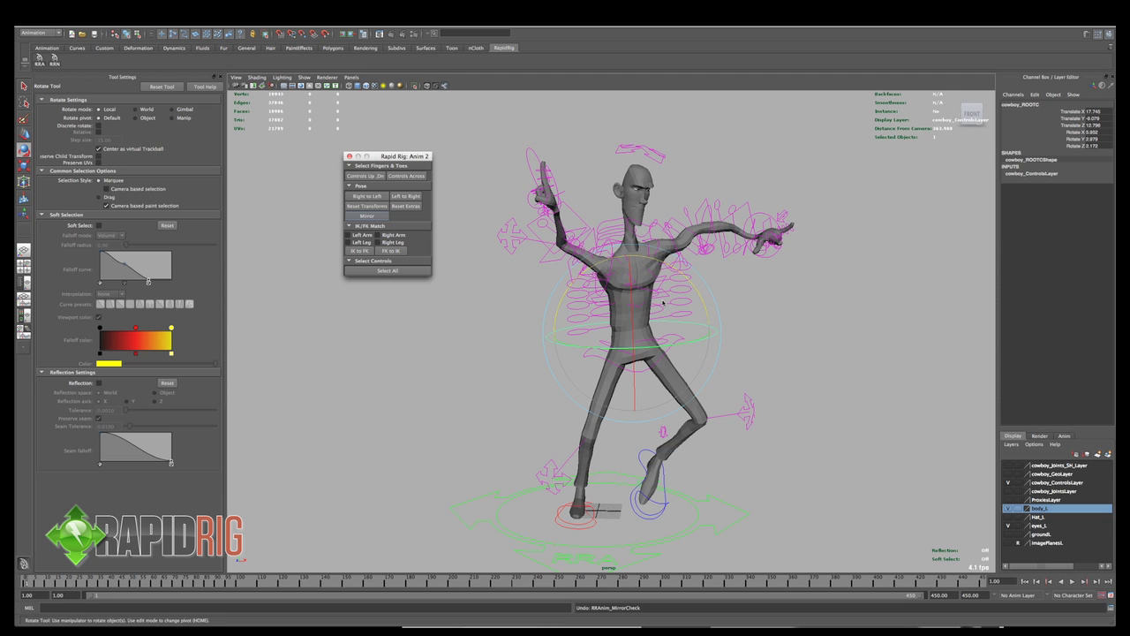
# Try copying the right side's pose to the left with the Right to Left command, and undo it
pyautogui.keyDown('alt'); pyautogui.moveTo(549, 245); pyautogui.dragTo(521, 232); pyautogui.keyUp('alt')
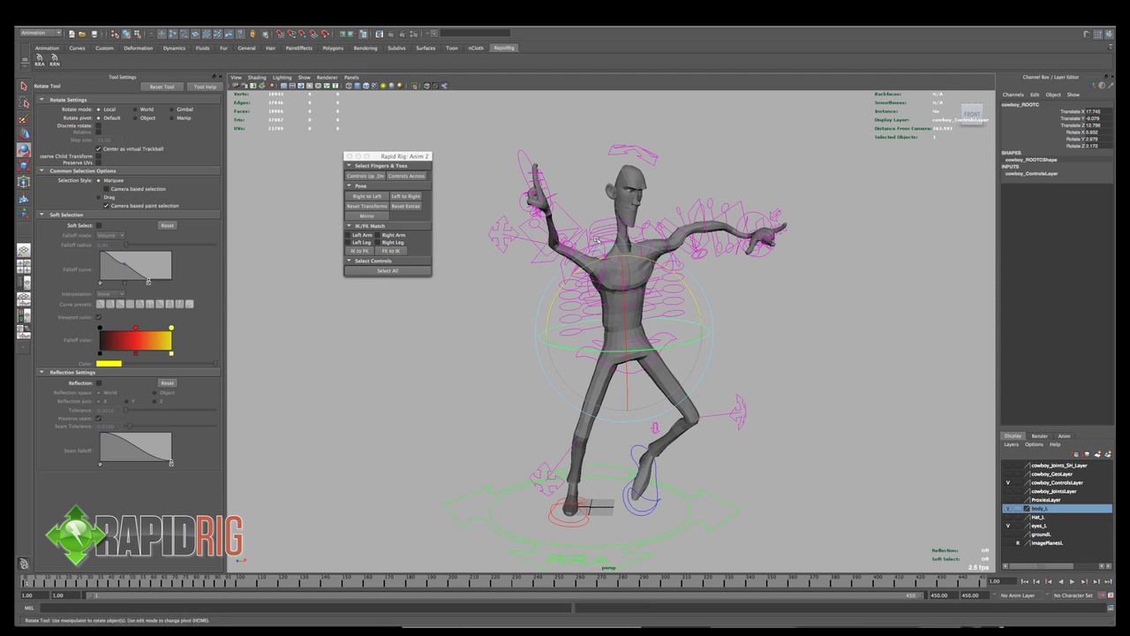
pyautogui.keyDown('alt'); pyautogui.moveTo(432, 203); pyautogui.dragTo(448, 203, button='right'); pyautogui.keyUp('alt')
pyautogui.click(369, 196)
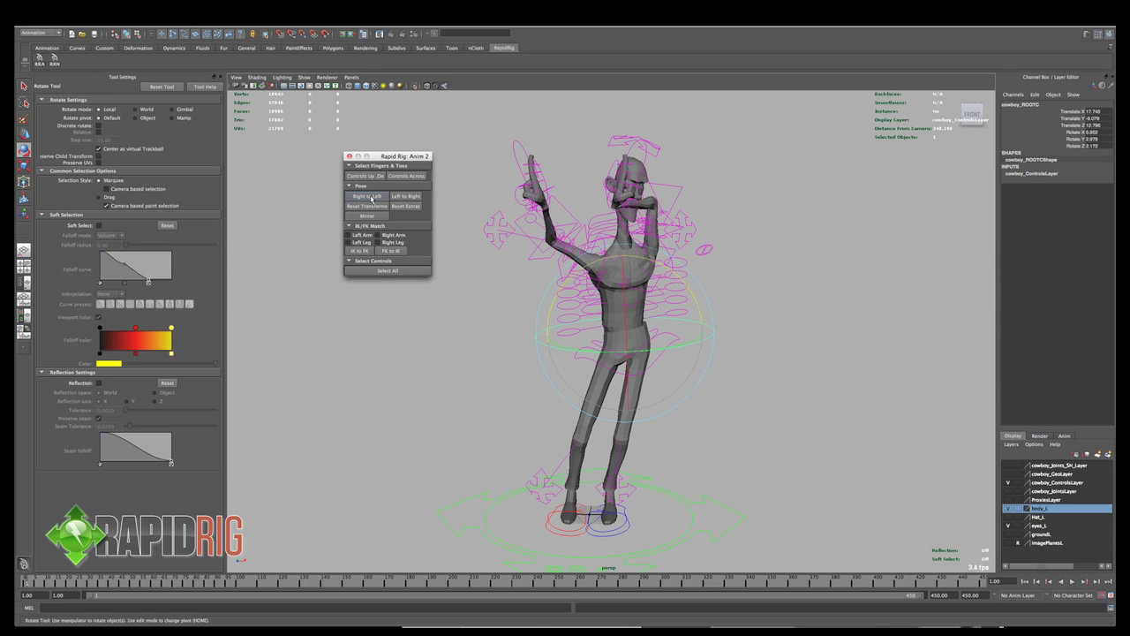
pyautogui.hotkey('ctrl', 'z')
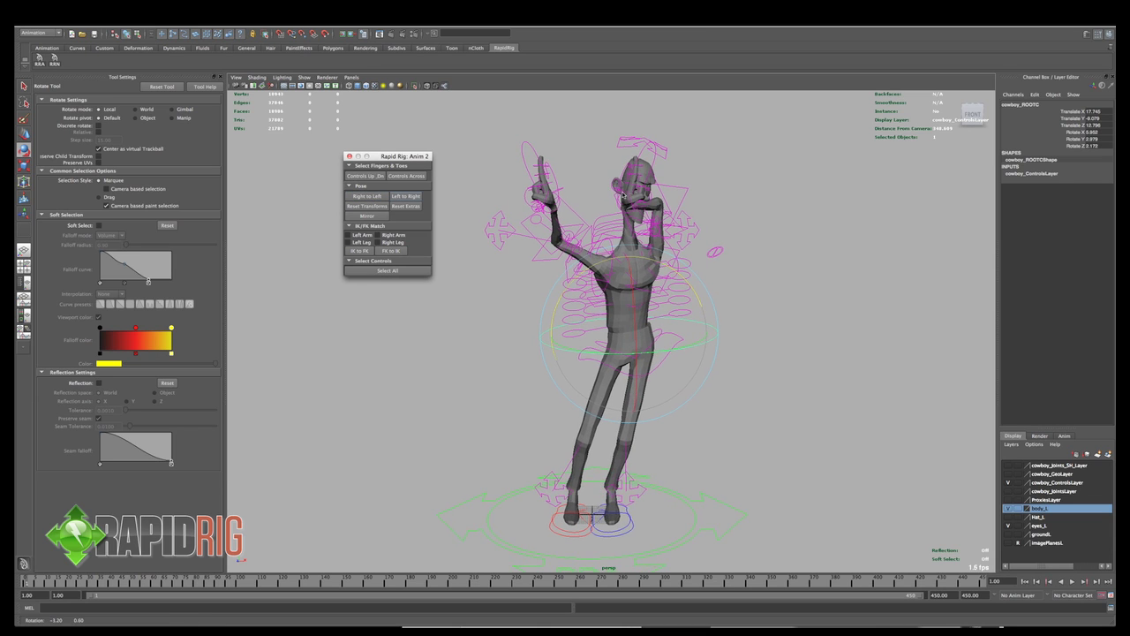
# Try copying the left side's pose to the right with the Left to Right command, and undo it
pyautogui.click(404, 197)
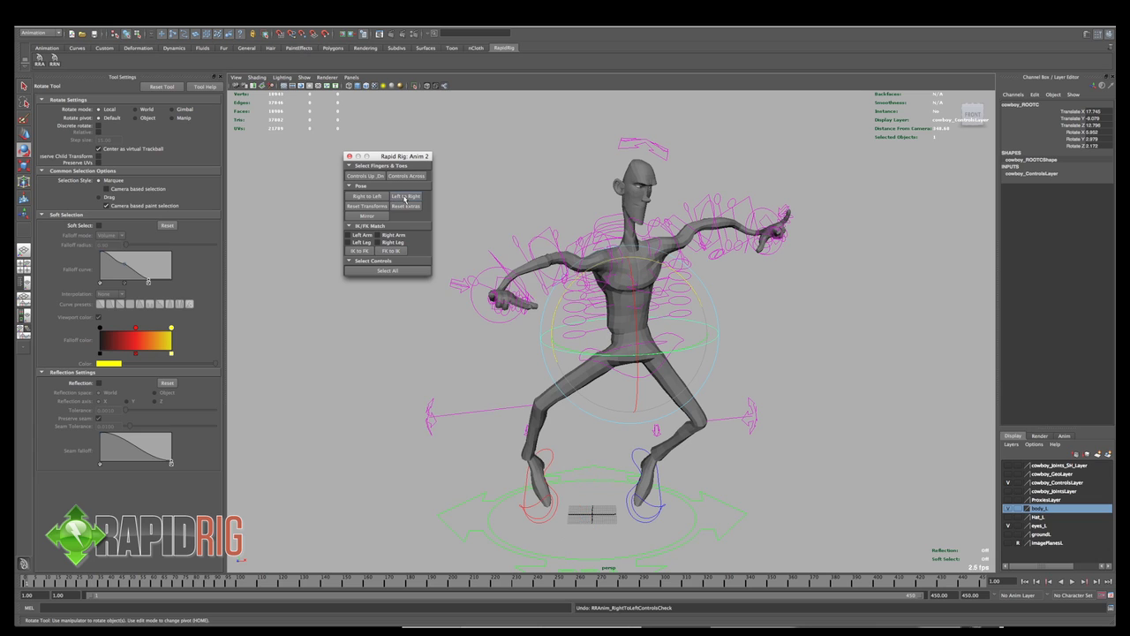
pyautogui.moveTo(662, 265)
pyautogui.keyDown('alt'); pyautogui.mouseDown()
pyautogui.moveTo(680, 265)
pyautogui.moveTo(654, 267)
pyautogui.mouseUp(); pyautogui.keyUp('alt')
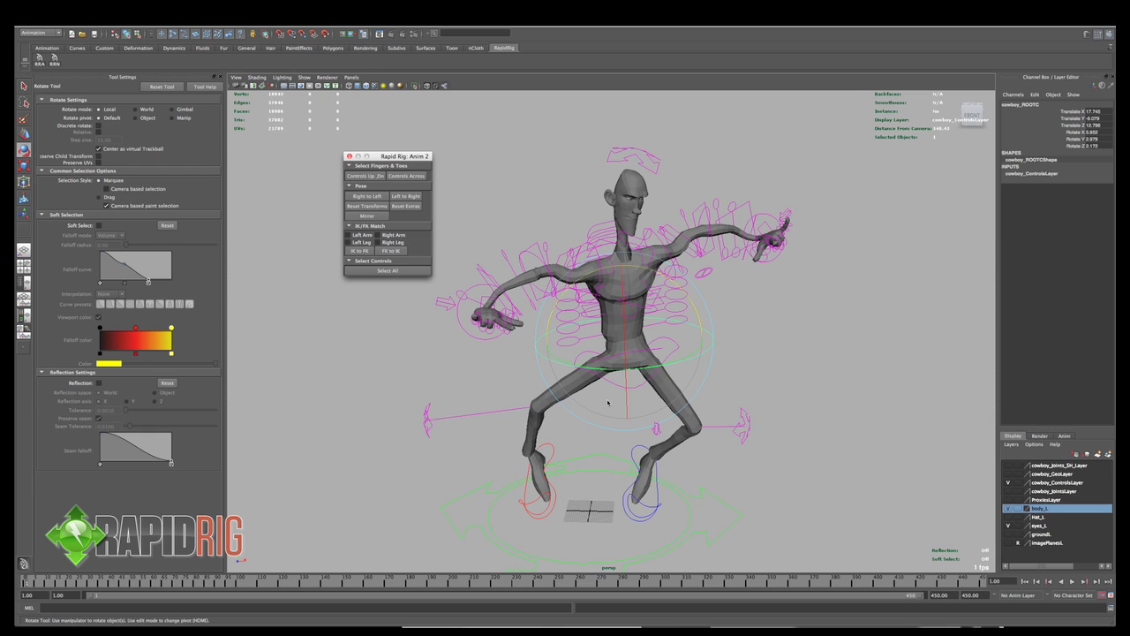
pyautogui.hotkey('ctrl', 'z')
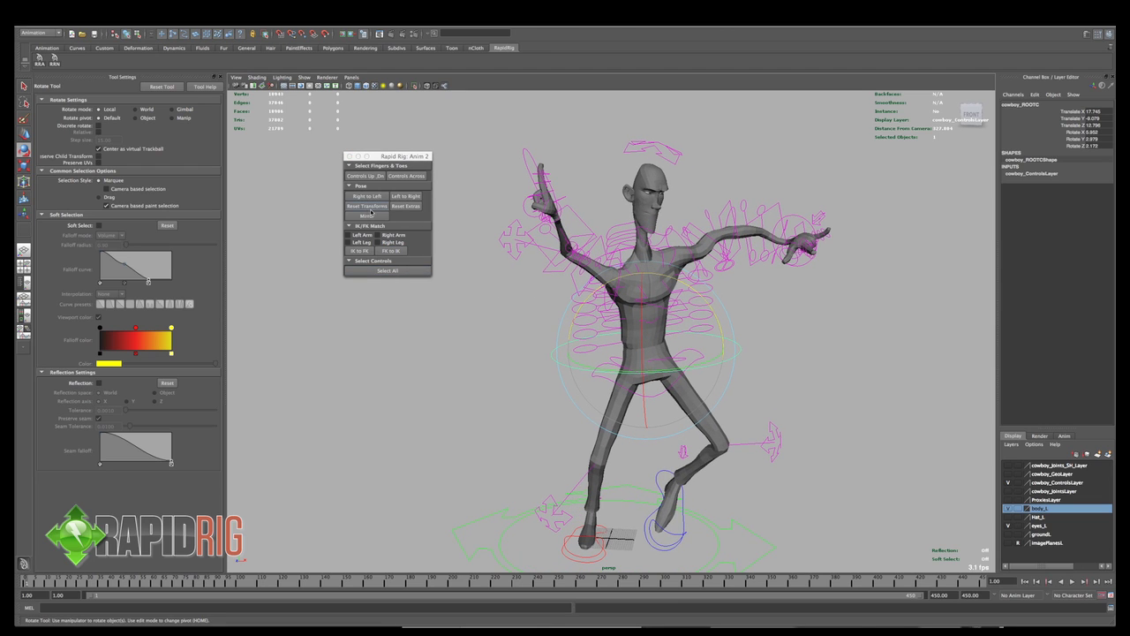
# Check the left-arm switch control's attributes, and try the Reset Extras command from the character's root control
pyautogui.click(819, 218)
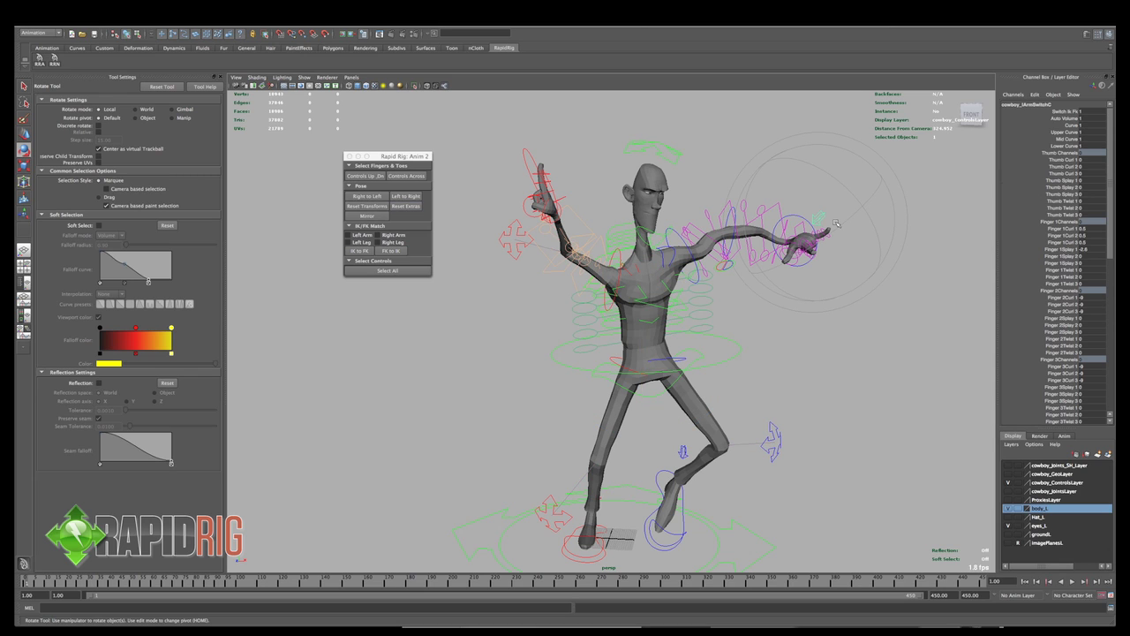
pyautogui.click(900, 166)
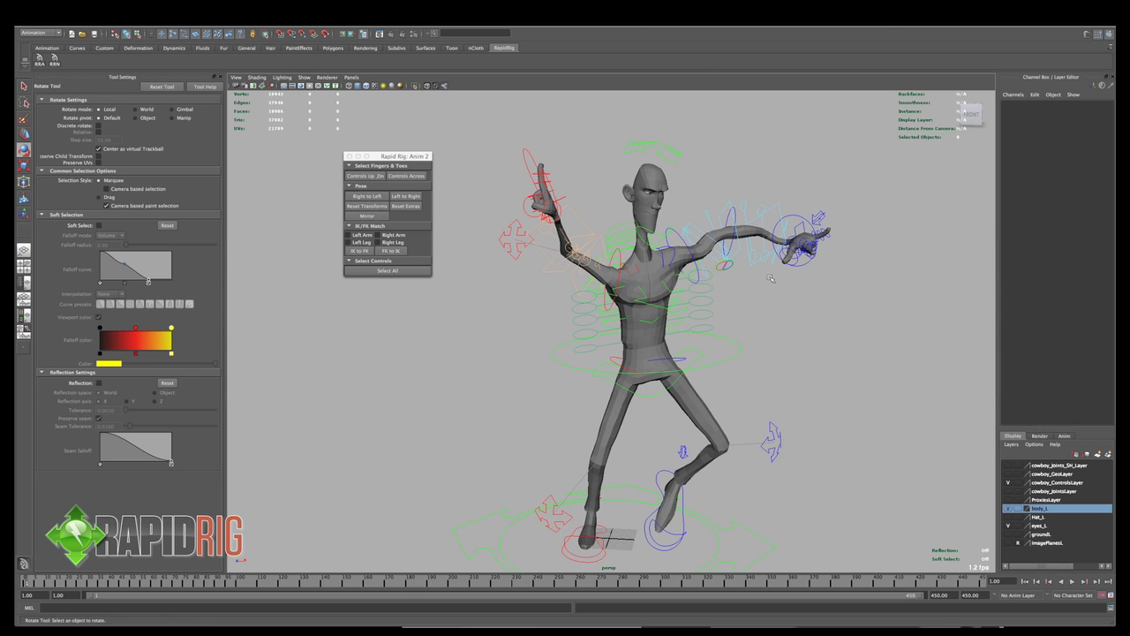
pyautogui.click(729, 356)
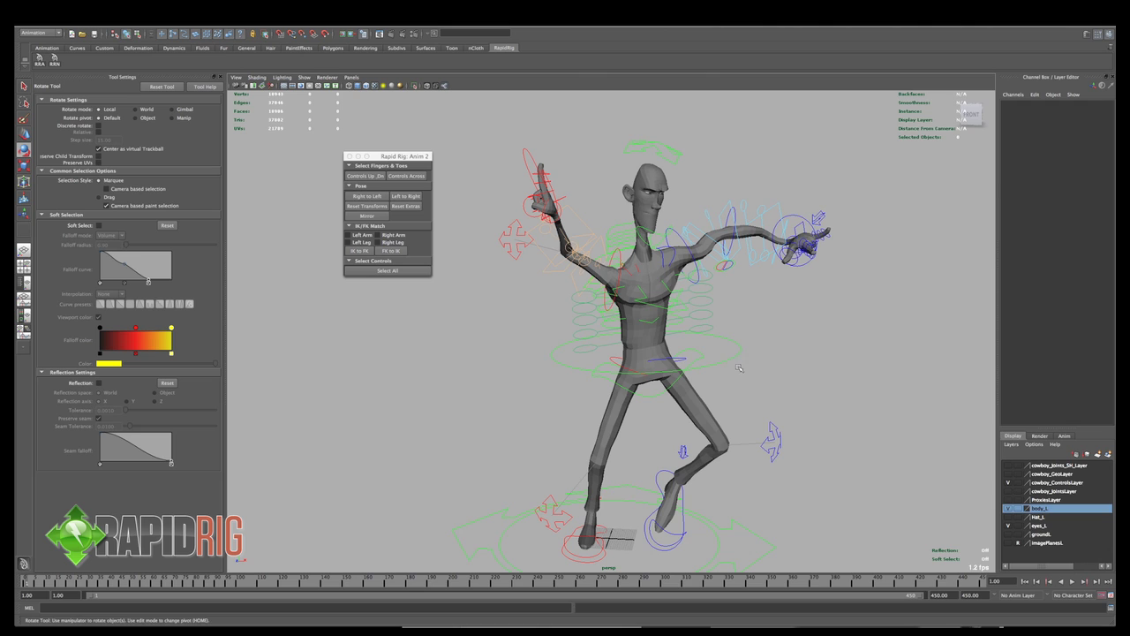
pyautogui.click(406, 206)
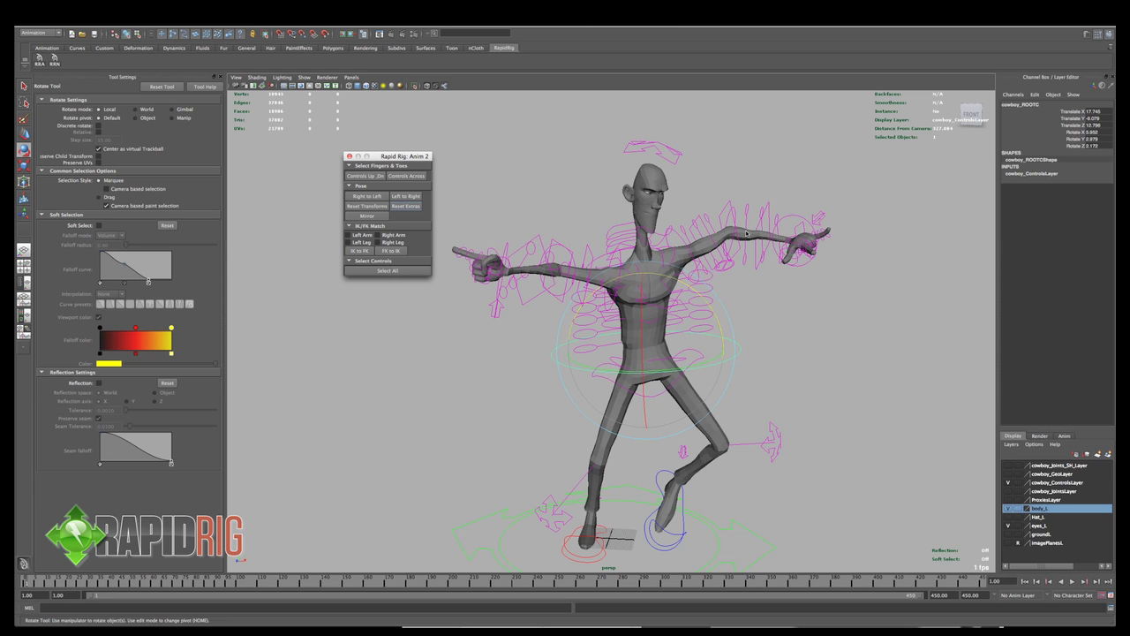
pyautogui.keyDown('alt'); pyautogui.moveTo(777, 240); pyautogui.dragTo(805, 254); pyautogui.keyUp('alt')
# Try setting the head control's Head Orient attribute to 0, and restore it
pyautogui.click(658, 197)
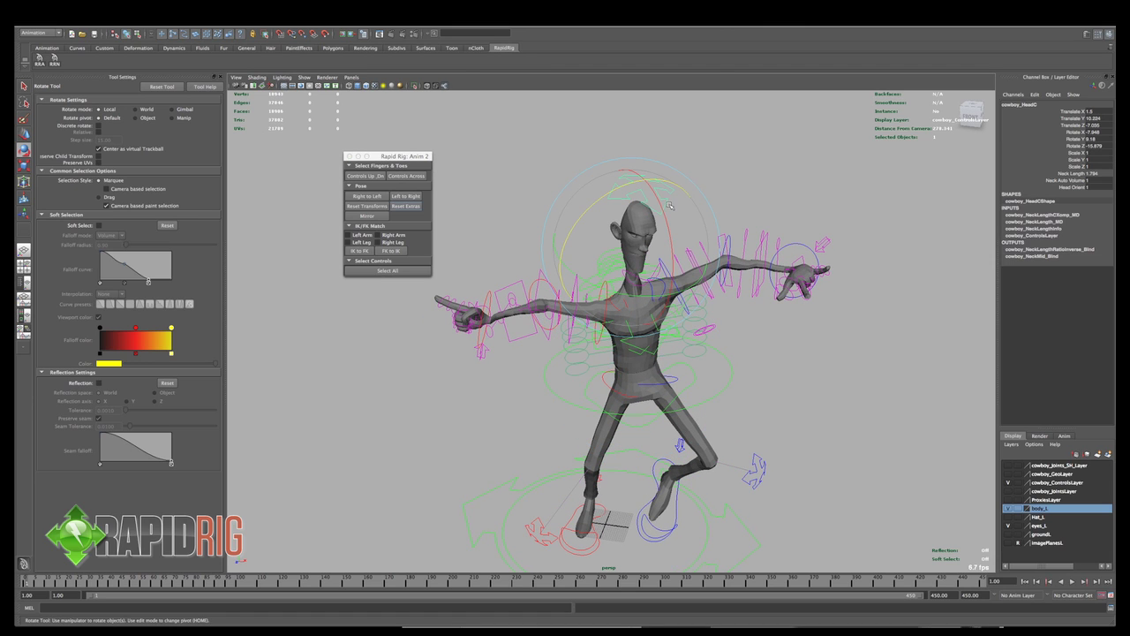
pyautogui.click(1074, 187)
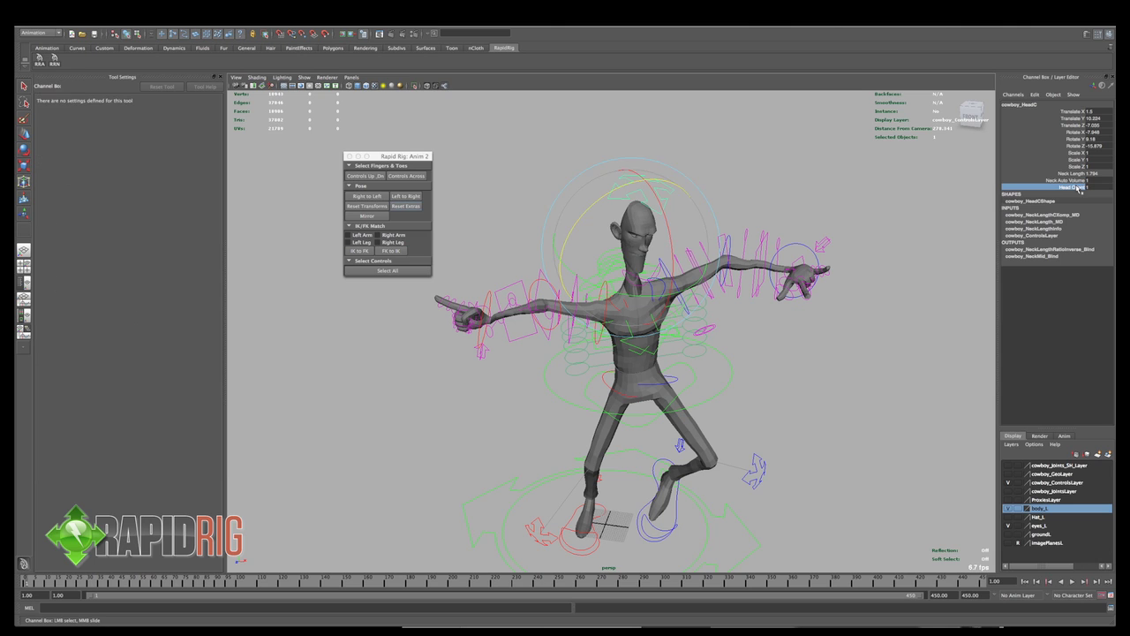
pyautogui.moveTo(831, 213); pyautogui.dragTo(799, 214, button='middle')
pyautogui.keyDown('alt'); pyautogui.moveTo(698, 233); pyautogui.dragTo(713, 204); pyautogui.keyUp('alt')
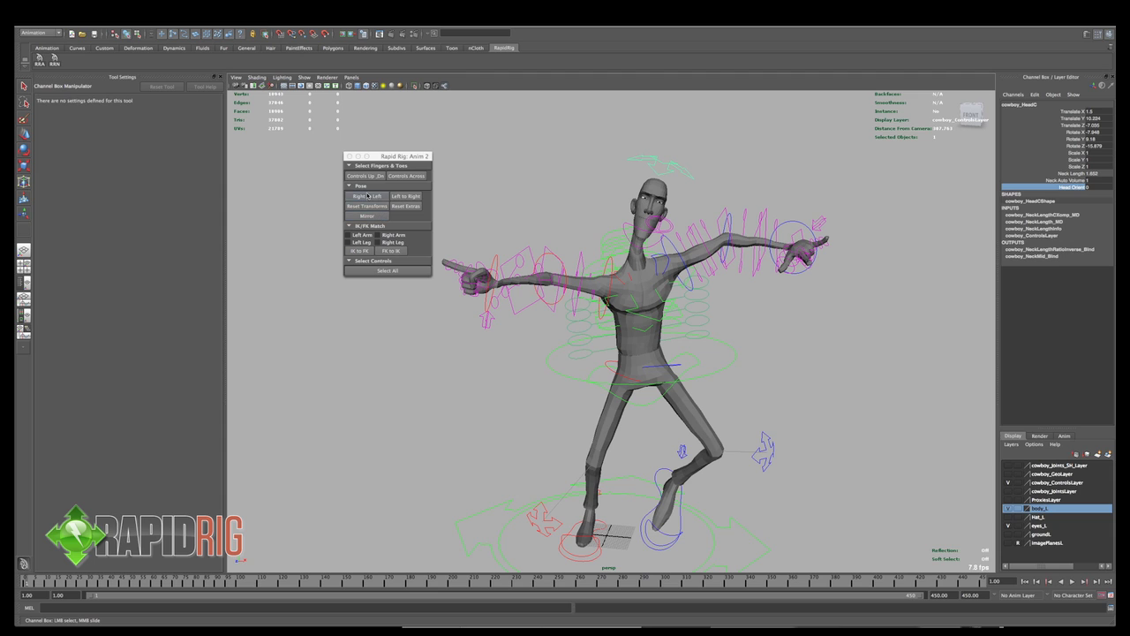
pyautogui.press('e')
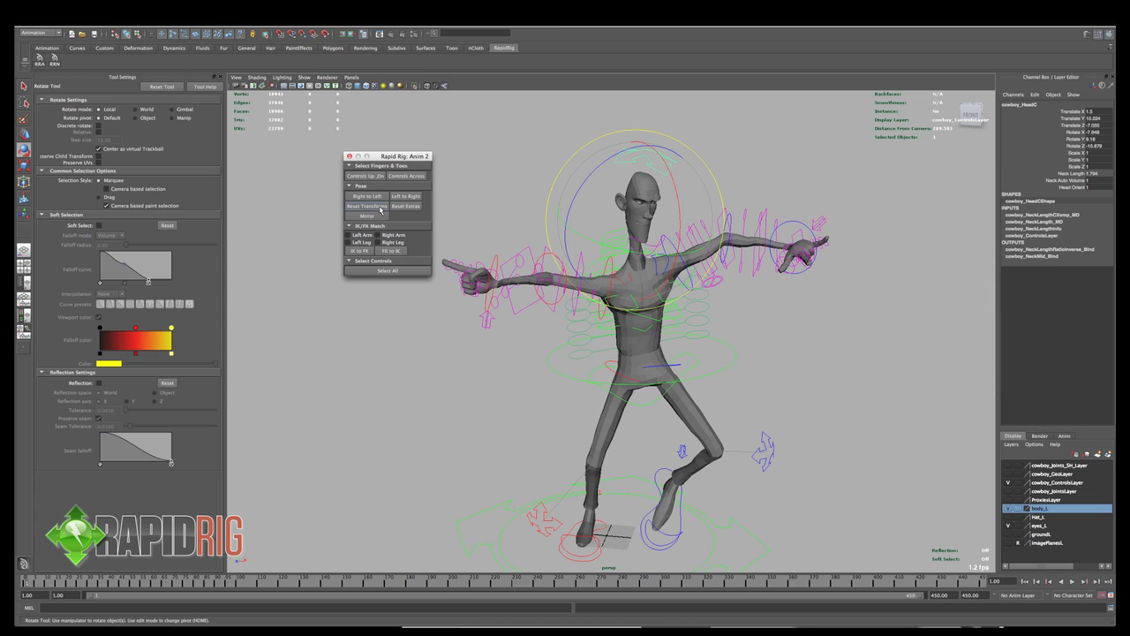
# Try the Reset Transforms command with the head control selected, and examine the whole character and its attributes
pyautogui.click(381, 206)
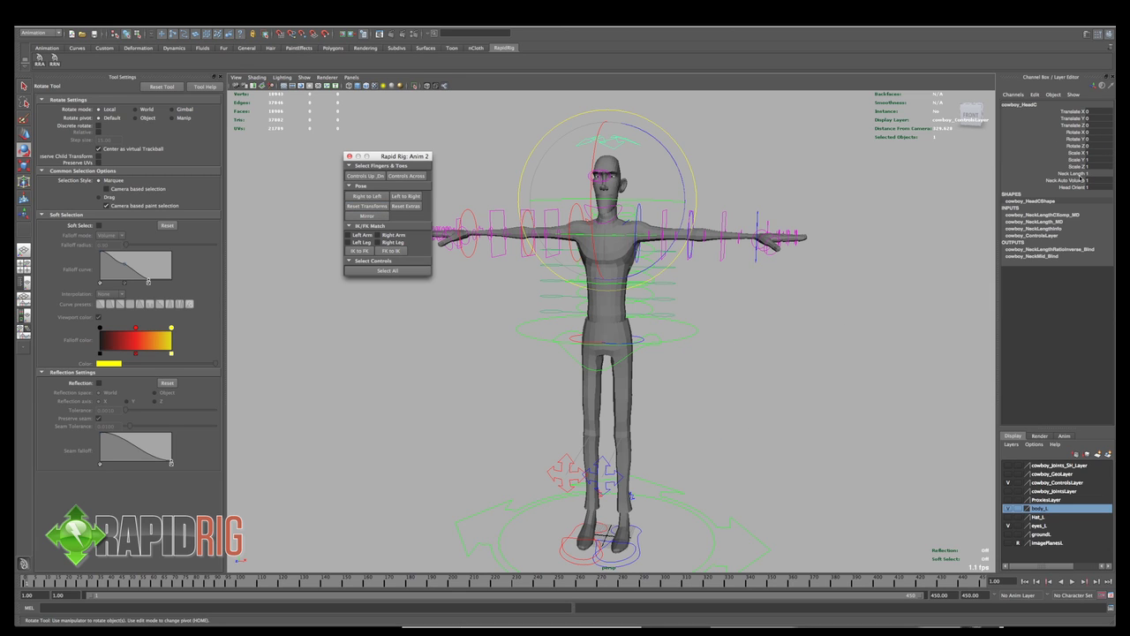
pyautogui.keyDown('alt'); pyautogui.moveTo(658, 382); pyautogui.dragTo(699, 381, button='middle'); pyautogui.keyUp('alt')
pyautogui.scroll(-1, 698, 381)
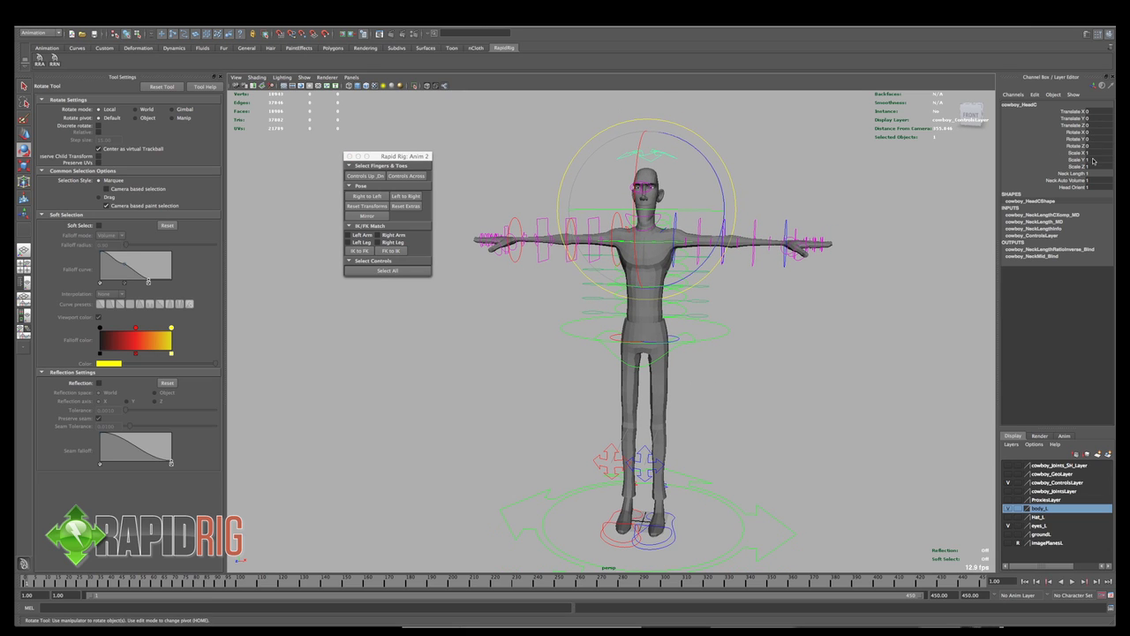
pyautogui.scroll(3, 773, 302)
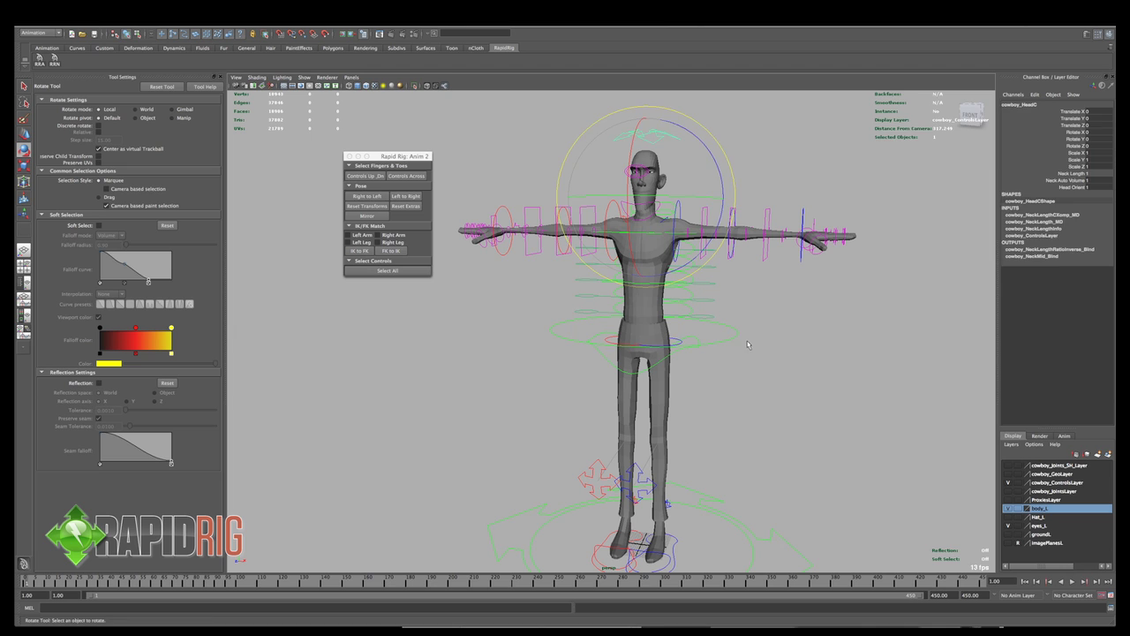
# Undo the transform and extras resets back to the character's original action pose with no control selected
pyautogui.hotkey('ctrl', 'z')
pyautogui.hotkey('ctrl', 'z')
pyautogui.hotkey('ctrl', 'z')
pyautogui.hotkey('ctrl', 'z')
pyautogui.hotkey('ctrl', 'z')
pyautogui.hotkey('ctrl', 'z')
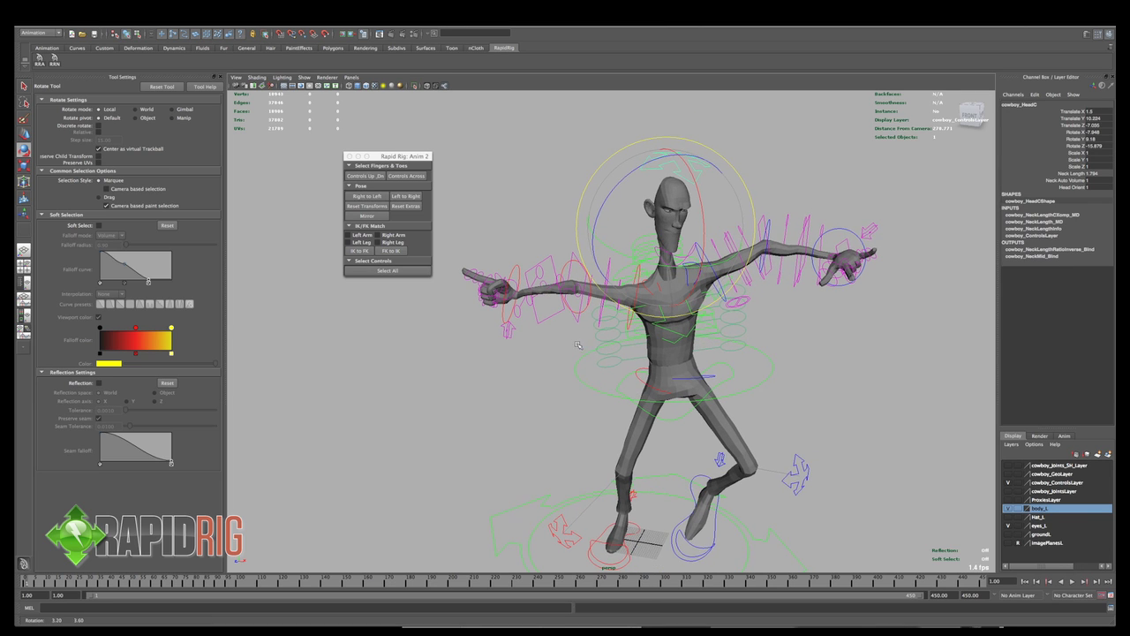
pyautogui.hotkey('ctrl', 'z')
pyautogui.hotkey('ctrl', 'z')
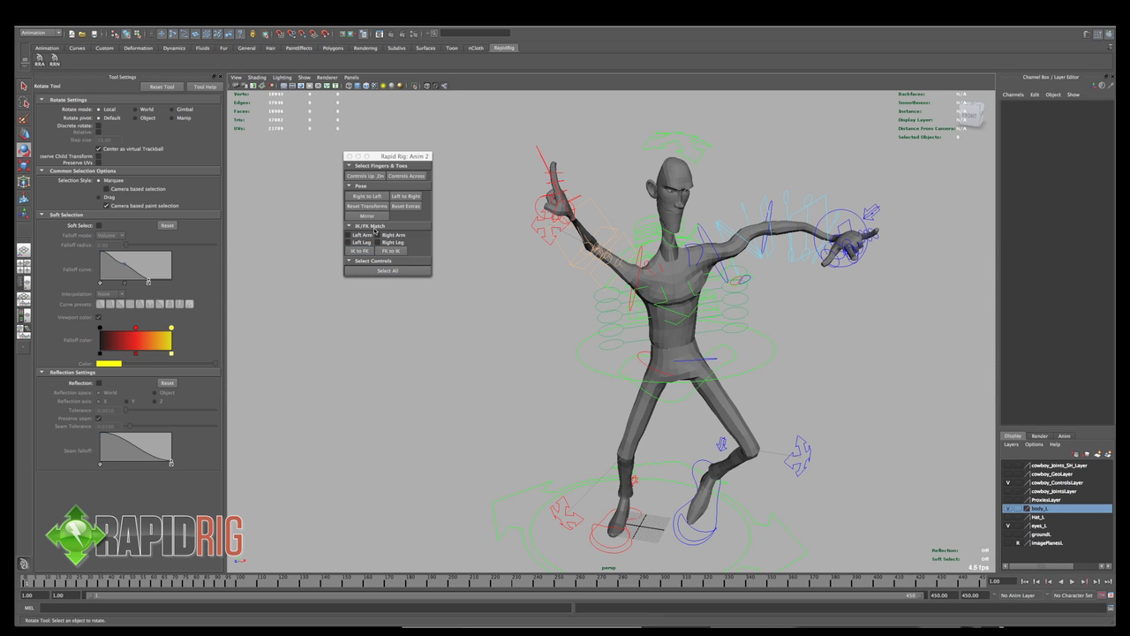
# Select the left-arm switch control beside the character's left hand
pyautogui.click(877, 212)
pyautogui.keyDown('alt'); pyautogui.moveTo(878, 236); pyautogui.dragTo(845, 280); pyautogui.keyUp('alt')
pyautogui.press('q')
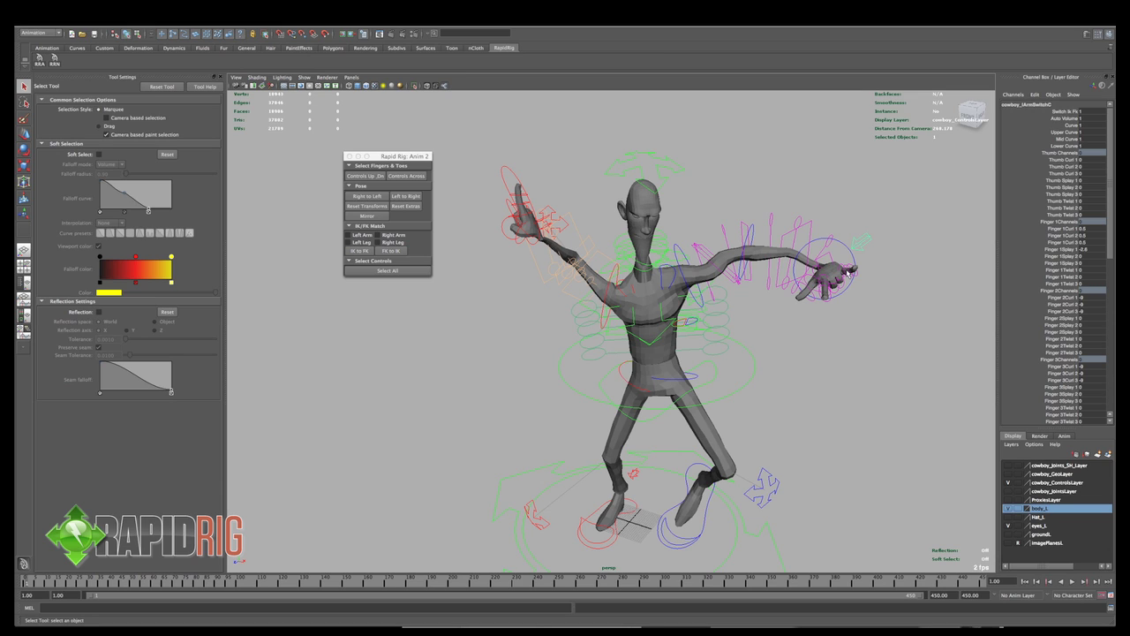
# Try the left arm's Switch Ik Fk attribute at 0, and return it to 1
pyautogui.click(1064, 112)
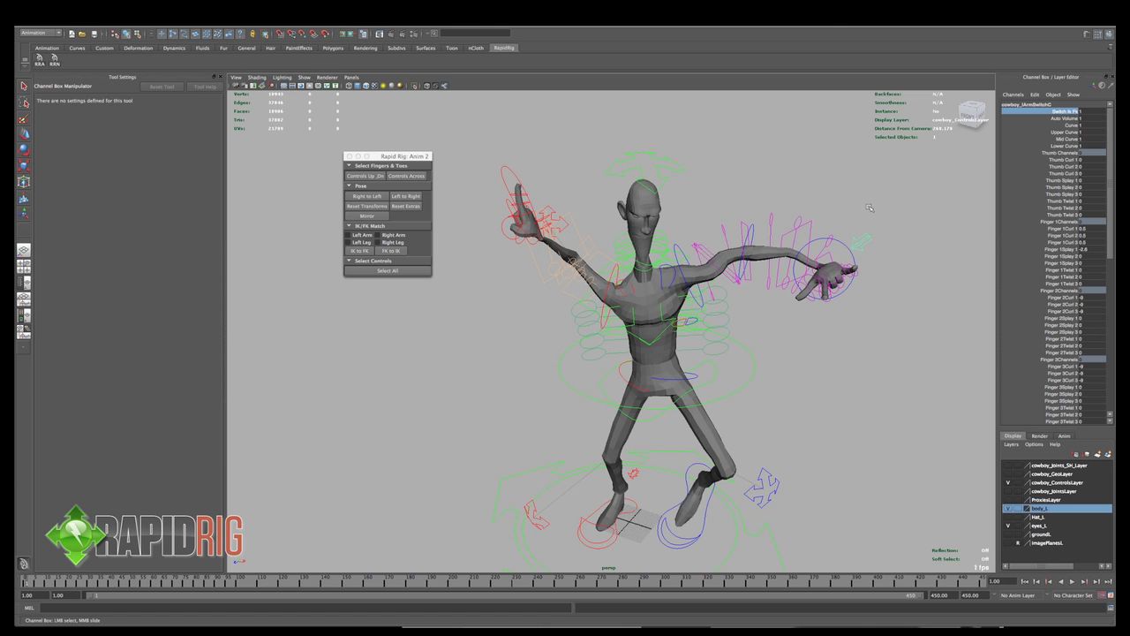
pyautogui.moveTo(869, 206); pyautogui.dragTo(821, 333, button='middle')
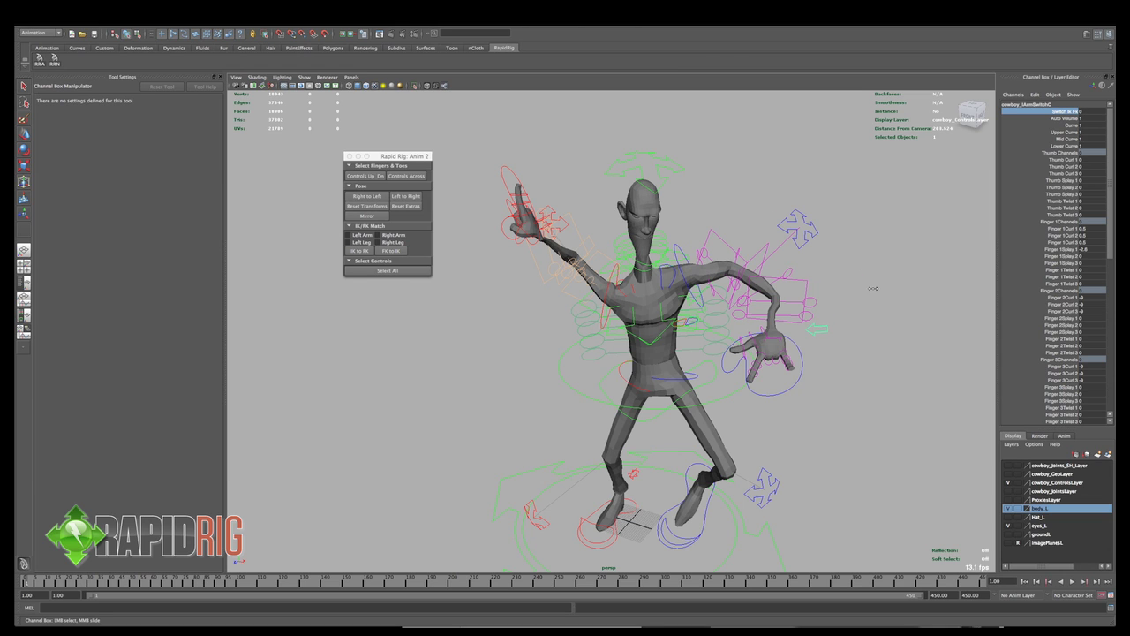
pyautogui.moveTo(874, 287); pyautogui.dragTo(879, 289, button='middle')
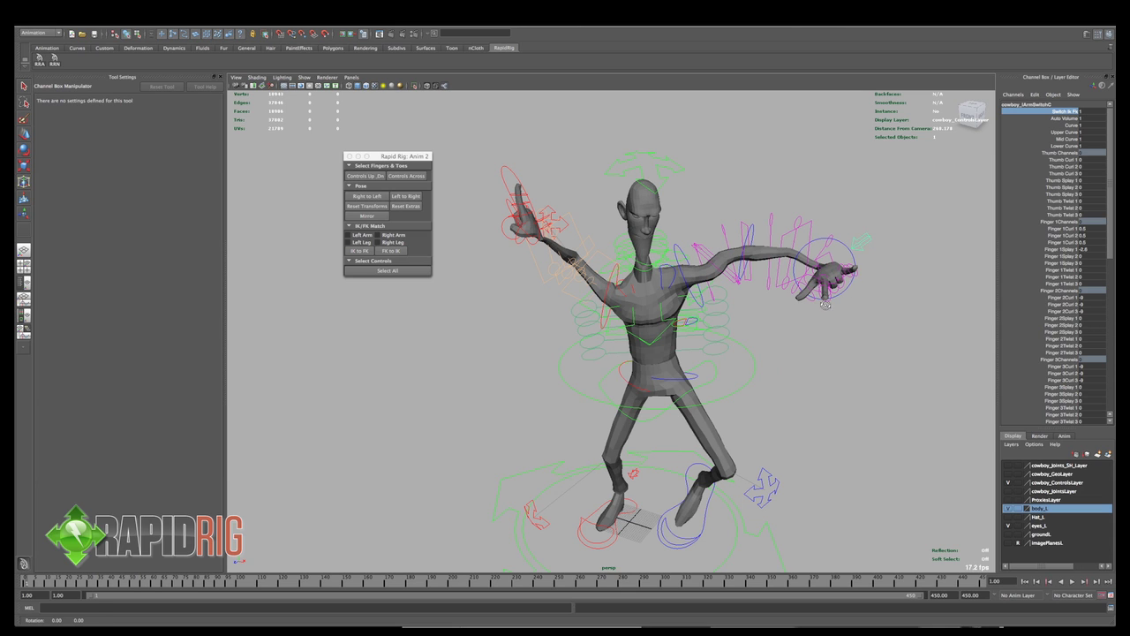
pyautogui.moveTo(826, 305)
pyautogui.keyDown('alt'); pyautogui.mouseDown()
pyautogui.moveTo(837, 304)
pyautogui.moveTo(815, 321)
pyautogui.mouseUp(); pyautogui.keyUp('alt')
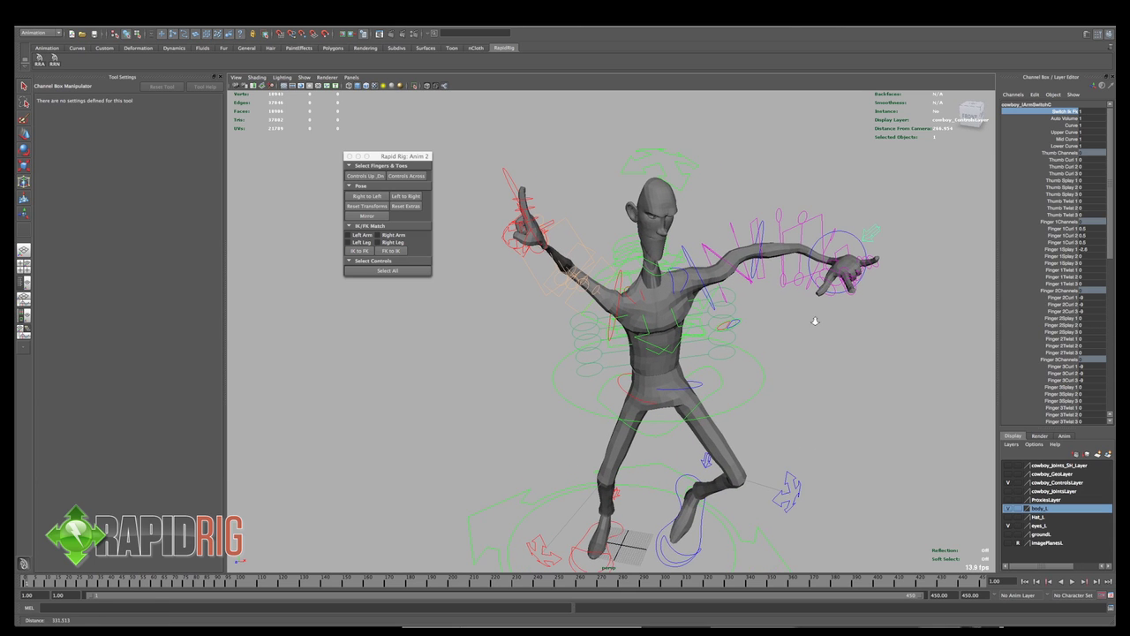
# Enable Left Arm for IK/FK matching, apply IK to FK, and test the match by changing Switch Ik Fk
pyautogui.click(358, 235)
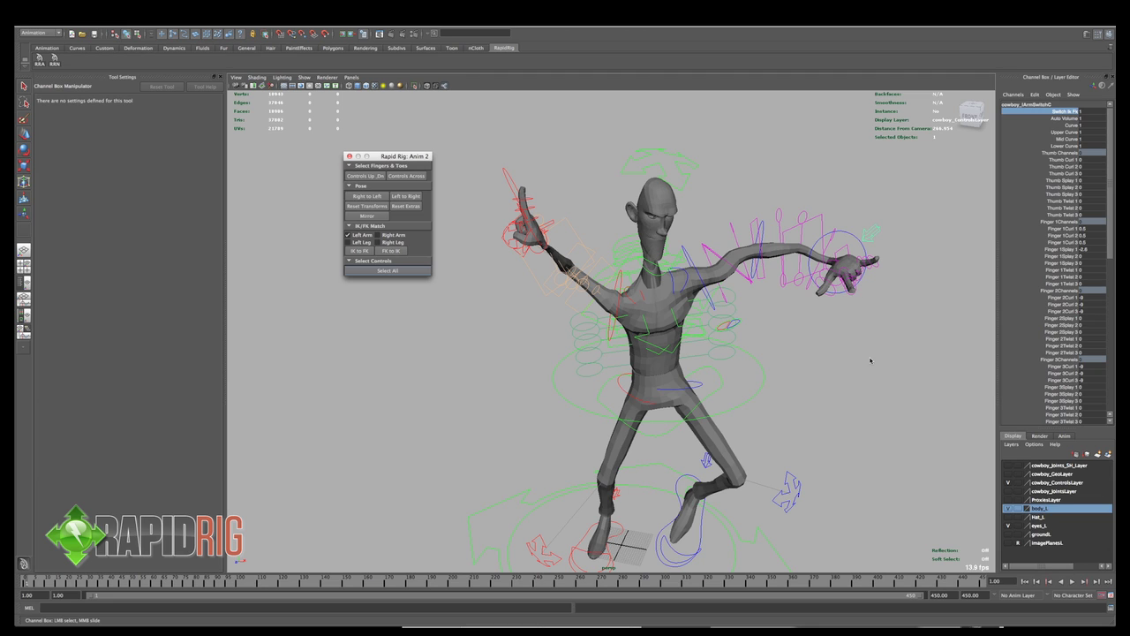
pyautogui.click(360, 252)
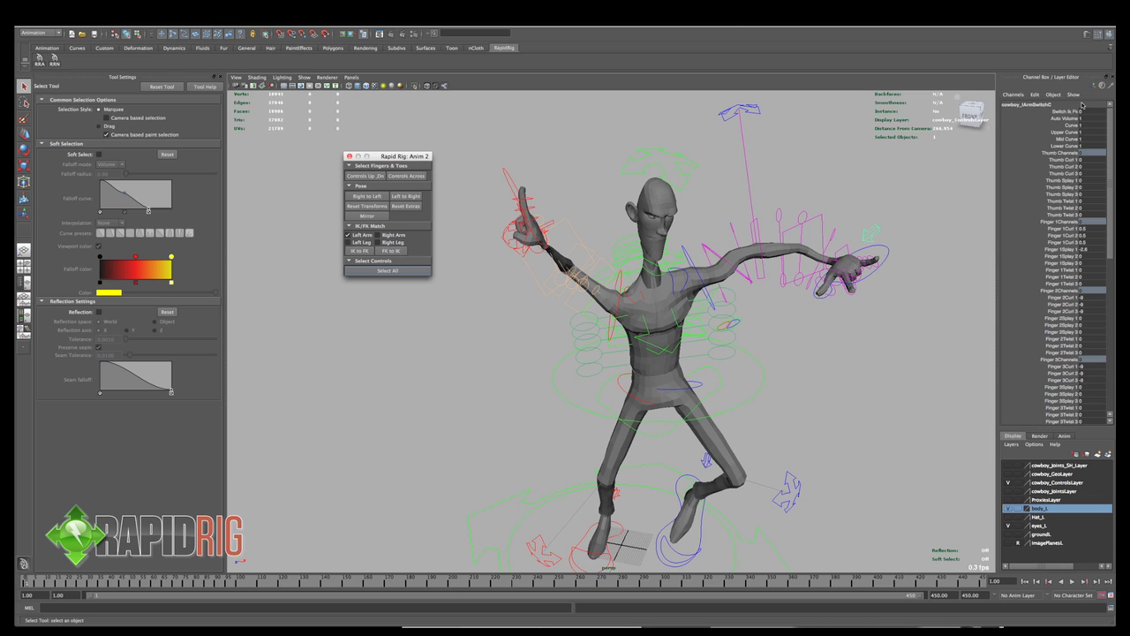
pyautogui.click(1069, 111)
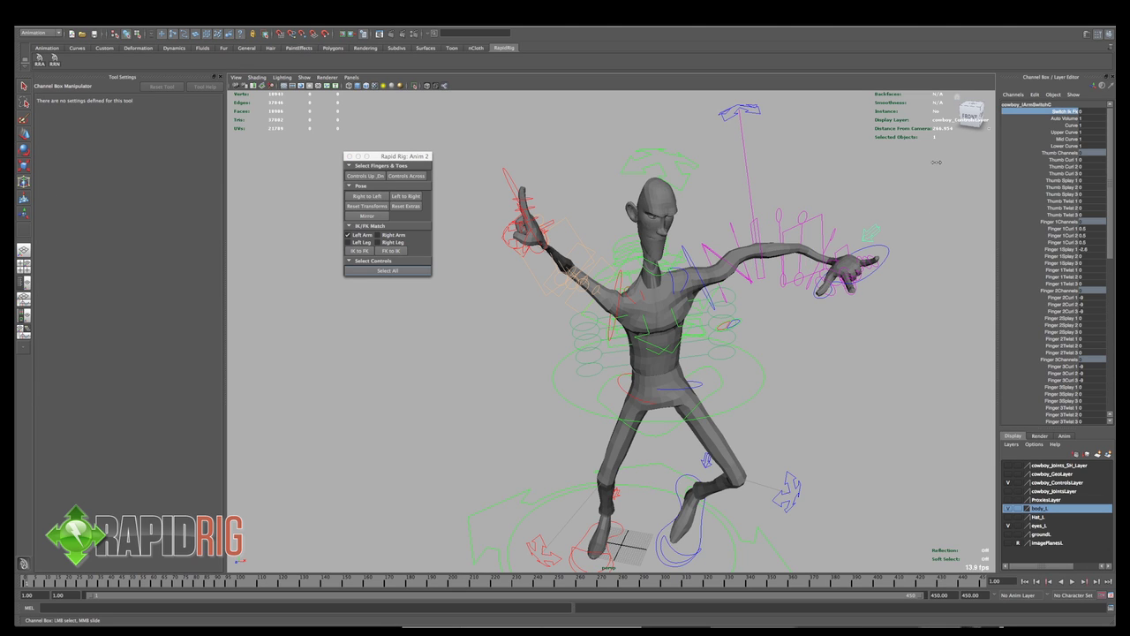
pyautogui.moveTo(936, 163); pyautogui.dragTo(949, 164, button='middle')
# Undo the left arm's switch change and its IK to FK match
pyautogui.press('z')
pyautogui.press('z')
pyautogui.press('z')
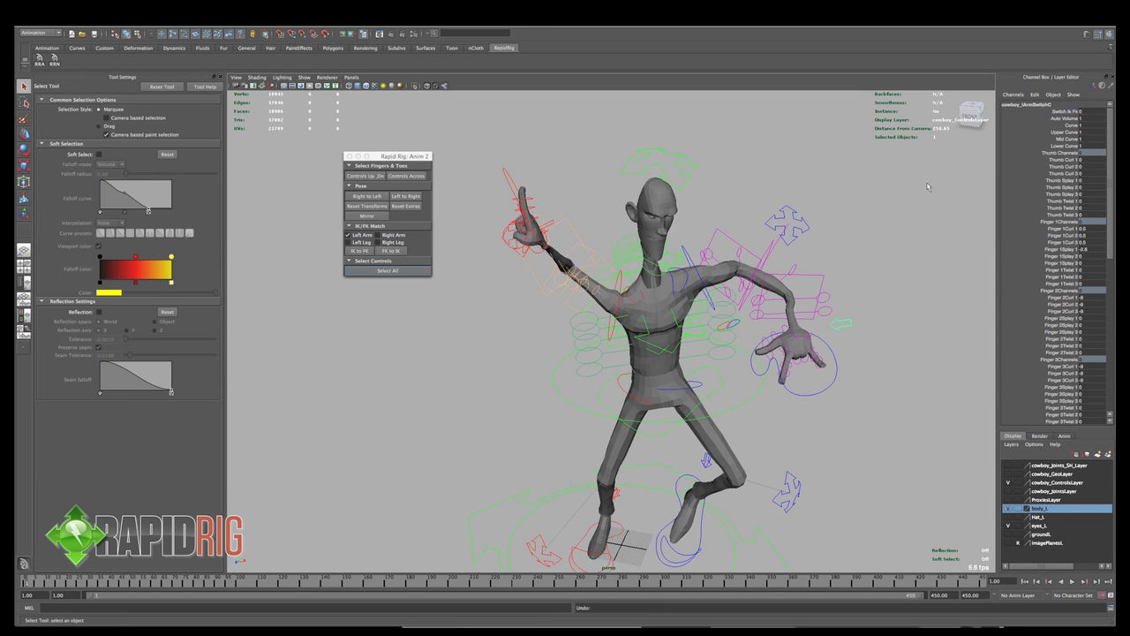
# Keep the left arm's Switch Ik Fk at 0 and apply the FK to IK match
pyautogui.click(1069, 111)
pyautogui.moveTo(883, 195)
pyautogui.mouseDown(button='middle')
pyautogui.moveTo(873, 193)
pyautogui.moveTo(893, 194)
pyautogui.moveTo(865, 196)
pyautogui.mouseUp(button='middle')
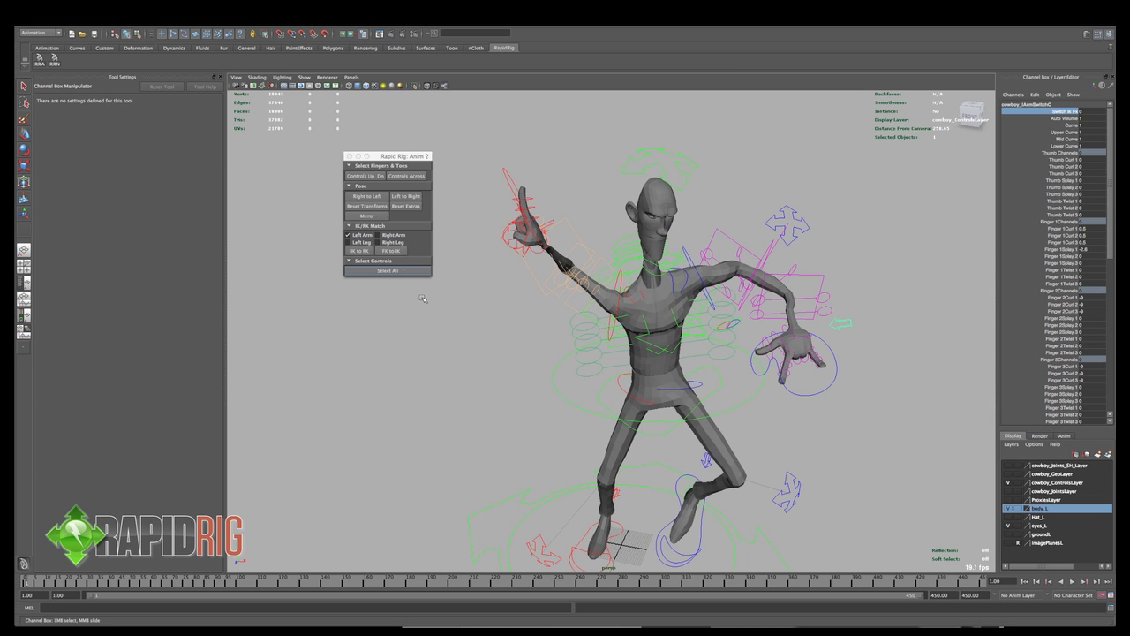
pyautogui.click(389, 252)
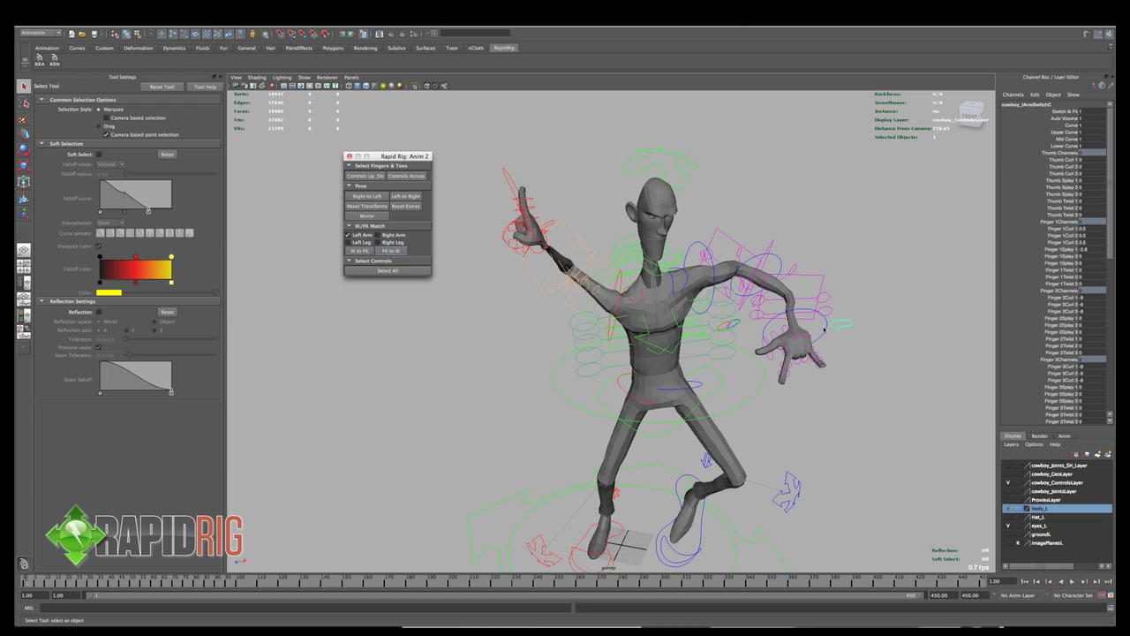
# Try rotating the left elbow's FK control, and clear the selection
pyautogui.click(785, 266)
pyautogui.press('e')
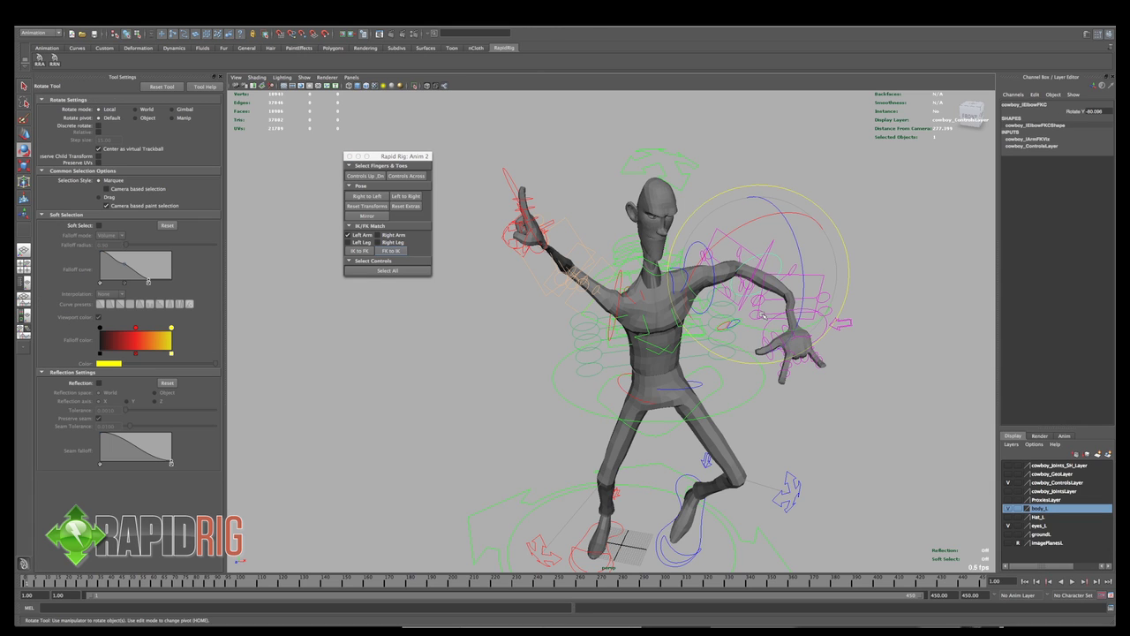
pyautogui.moveTo(764, 305)
pyautogui.mouseDown()
pyautogui.moveTo(734, 311)
pyautogui.moveTo(768, 296)
pyautogui.mouseUp()
pyautogui.click(917, 276)
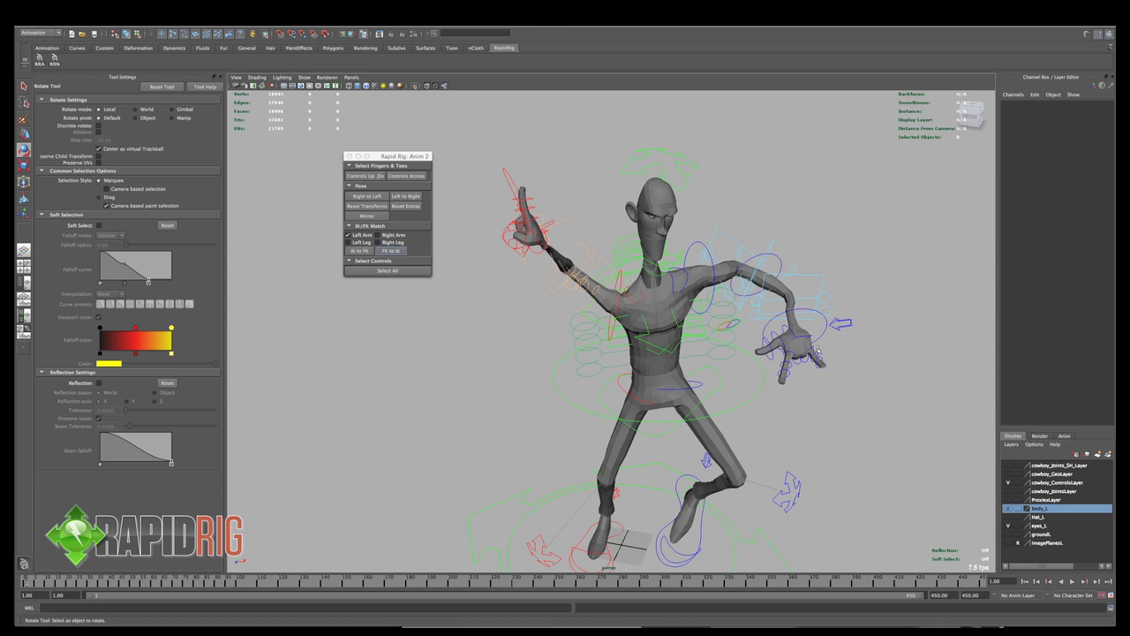
# Disable Left Arm for IK/FK matching
pyautogui.keyDown('alt'); pyautogui.moveTo(816, 353); pyautogui.dragTo(803, 386); pyautogui.keyUp('alt')
pyautogui.keyDown('alt'); pyautogui.moveTo(777, 430); pyautogui.dragTo(830, 483); pyautogui.keyUp('alt')
pyautogui.click(759, 478)
pyautogui.keyDown('alt'); pyautogui.moveTo(762, 477); pyautogui.dragTo(720, 437); pyautogui.keyUp('alt')
pyautogui.click(348, 235)
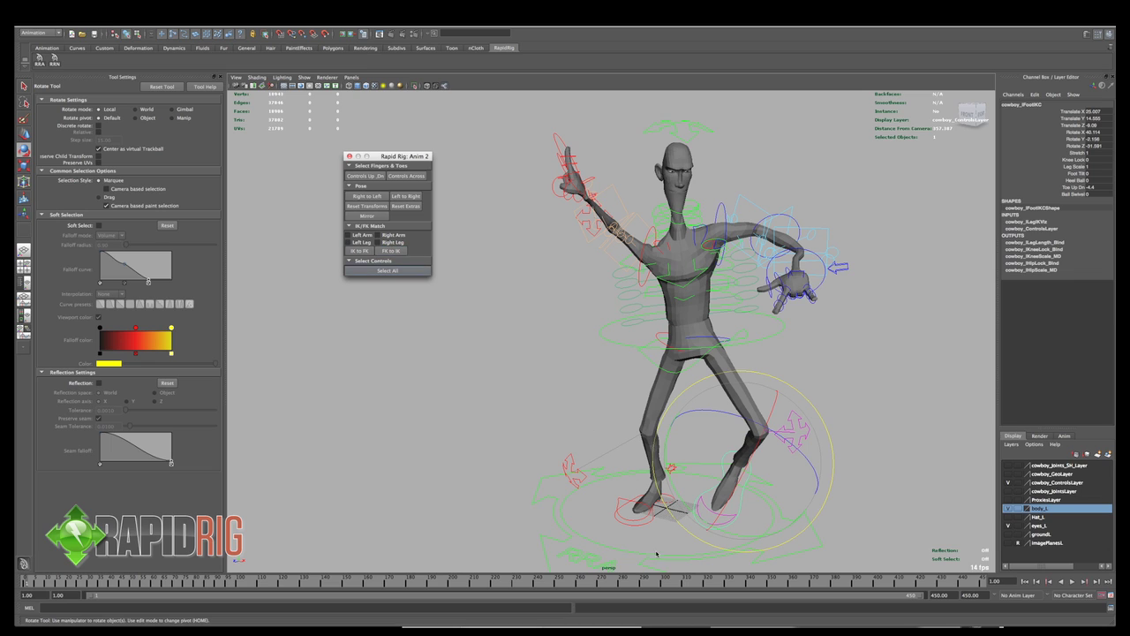
# Set the right leg's Switch Ik Fk to 1 on its switch control
pyautogui.click(651, 523)
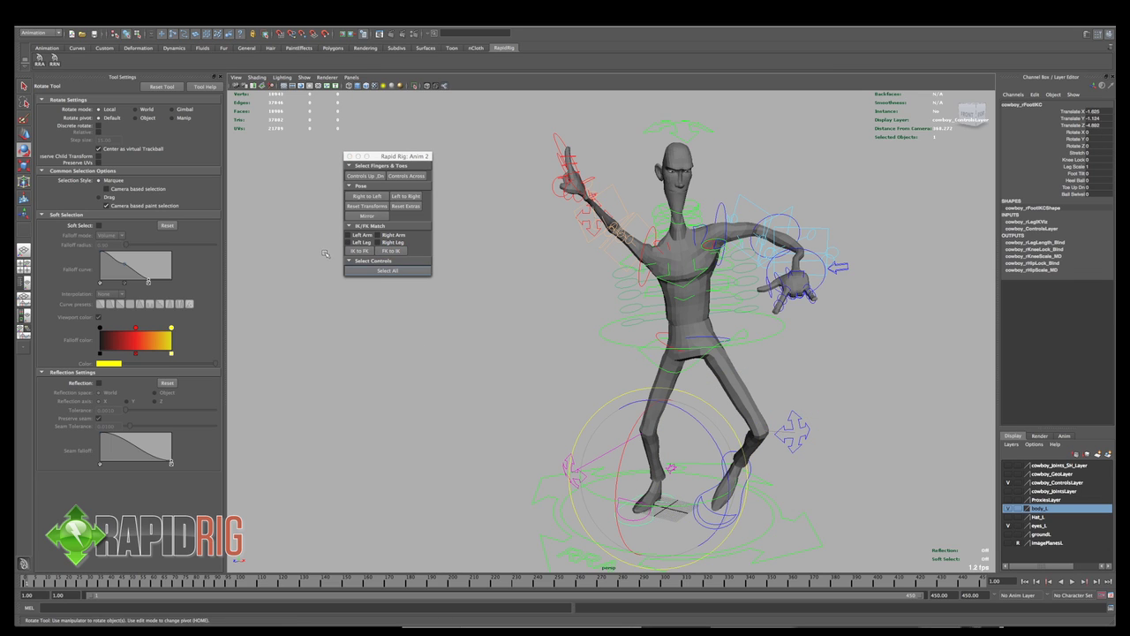
pyautogui.press('q')
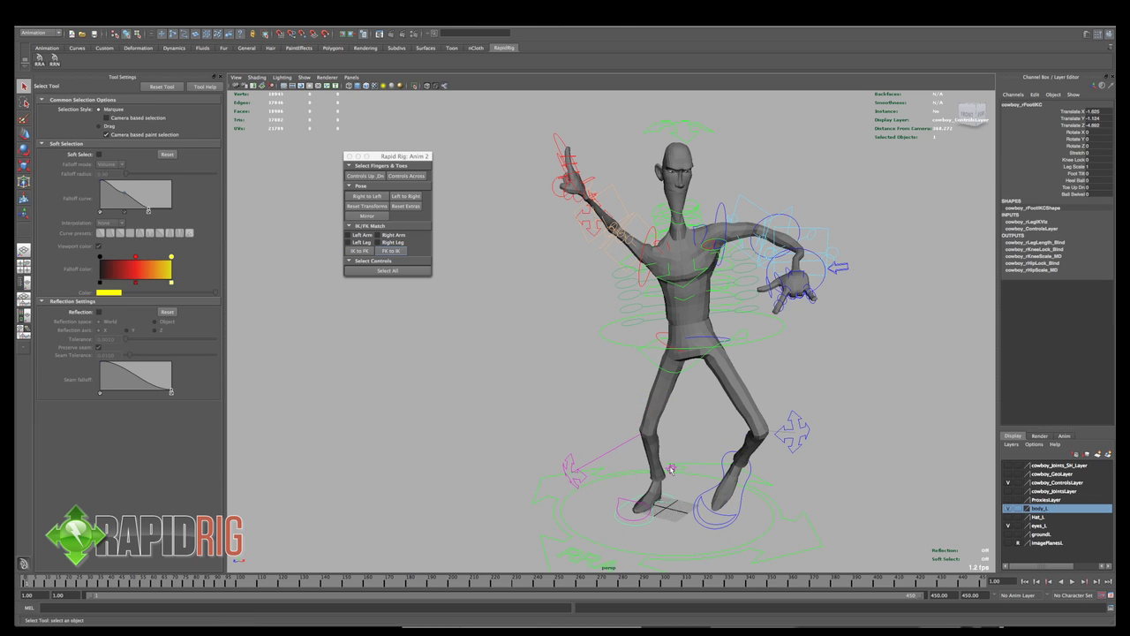
pyautogui.click(673, 468)
pyautogui.click(1090, 111)
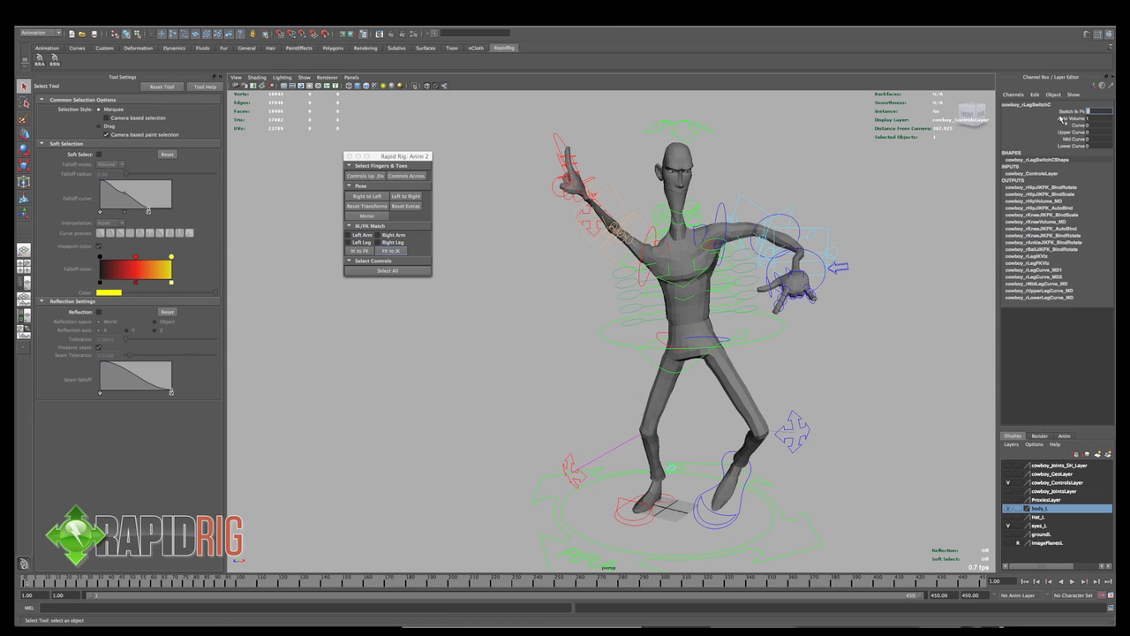
pyautogui.moveTo(870, 300); pyautogui.dragTo(891, 300, button='middle')
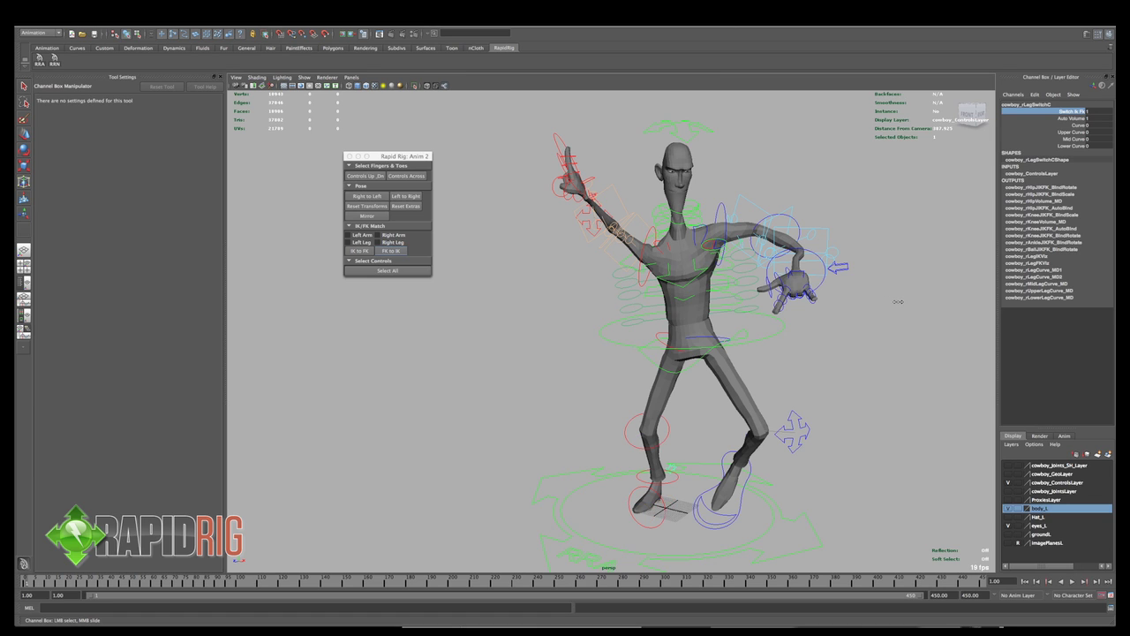
# Adjust the right leg's FK pose using its knee and ankle controls
pyautogui.keyDown('alt'); pyautogui.moveTo(795, 352); pyautogui.dragTo(625, 510); pyautogui.keyUp('alt')
pyautogui.click(630, 439)
pyautogui.press('e')
pyautogui.press('q')
pyautogui.click(585, 492)
pyautogui.press('e')
pyautogui.press('q')
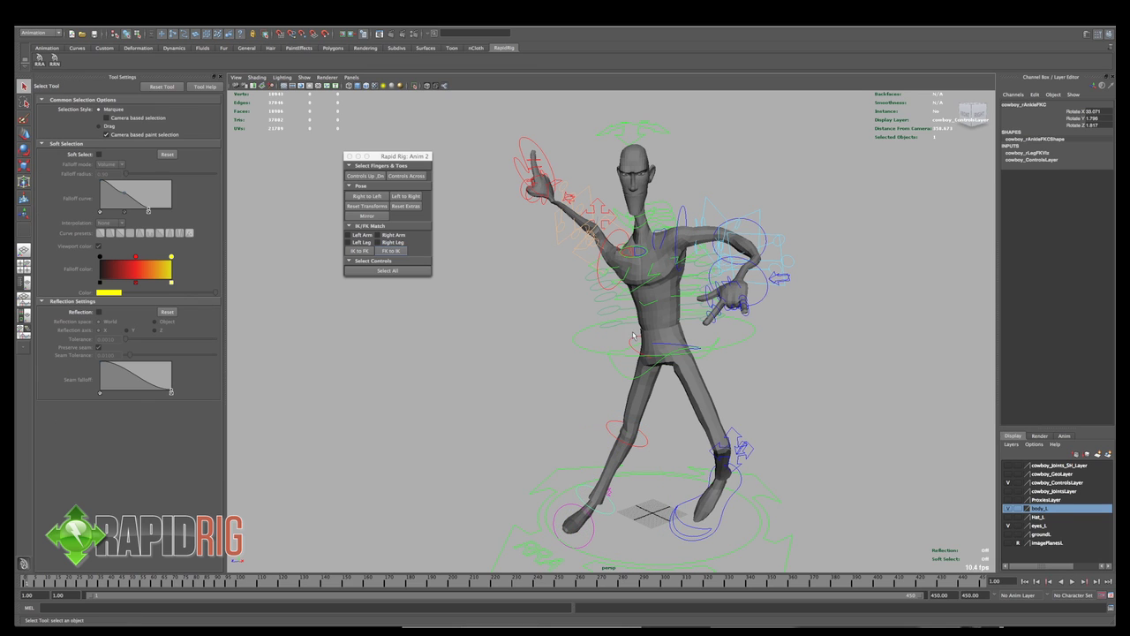
# Swing the right leg outward with its hip FK control, and rotate the knee's FK control to about -4.4 in Z
pyautogui.click(634, 340)
pyautogui.press('e')
pyautogui.moveTo(637, 404); pyautogui.dragTo(563, 392)
pyautogui.click(574, 413)
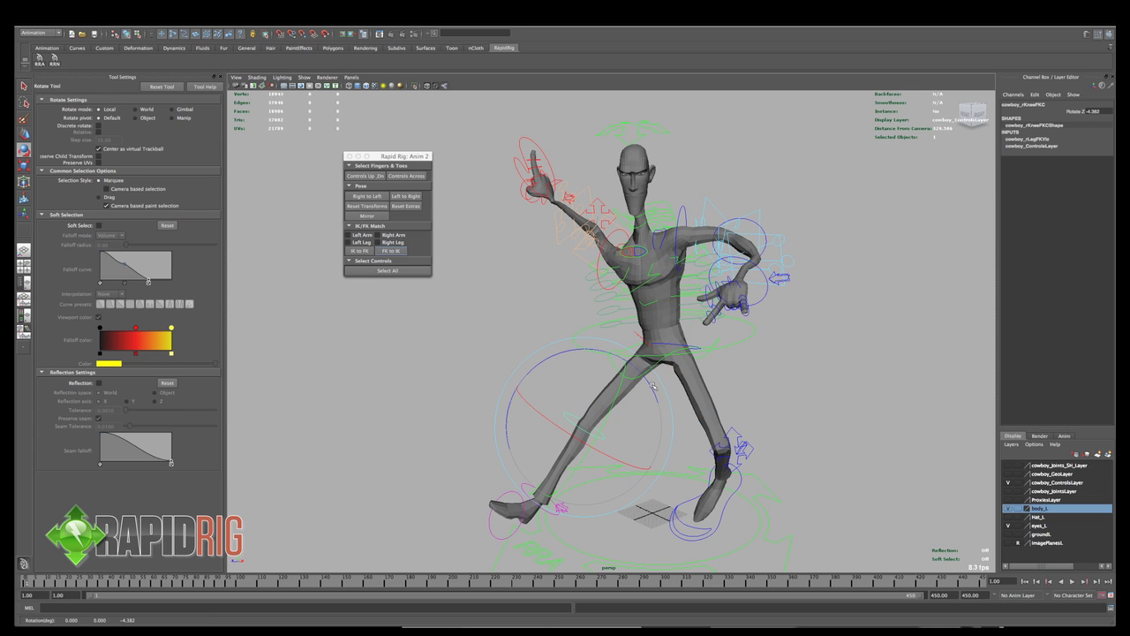
# Compare the right leg's IK and FK poses by changing Switch Ik Fk, ending at 1
pyautogui.press('q')
pyautogui.click(567, 515)
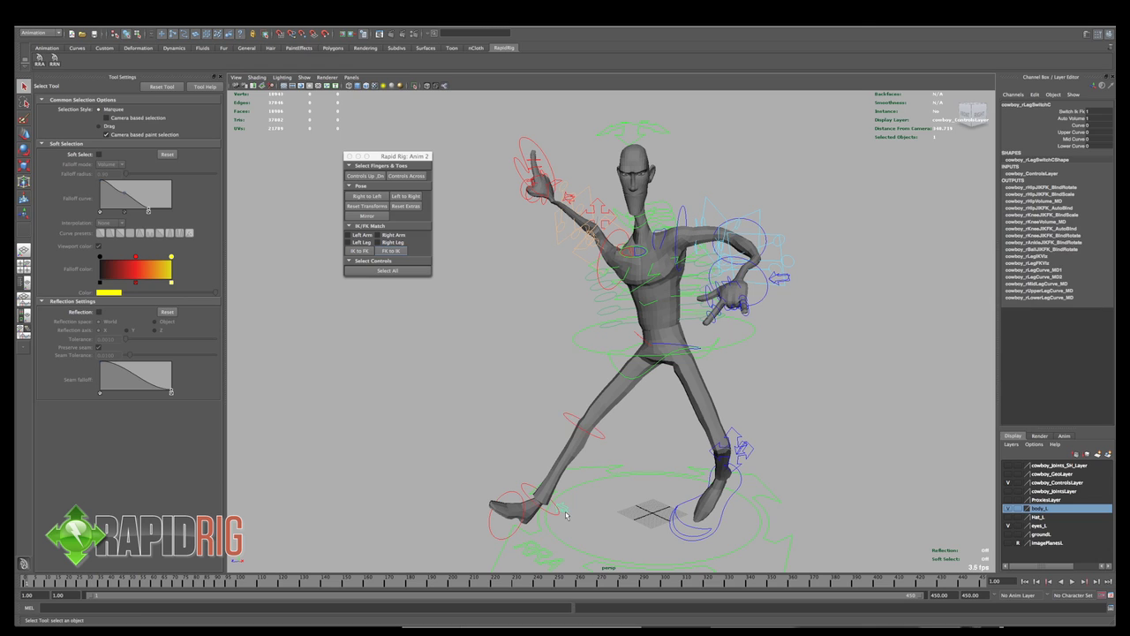
pyautogui.click(1069, 112)
pyautogui.moveTo(892, 221); pyautogui.dragTo(874, 219, button='middle')
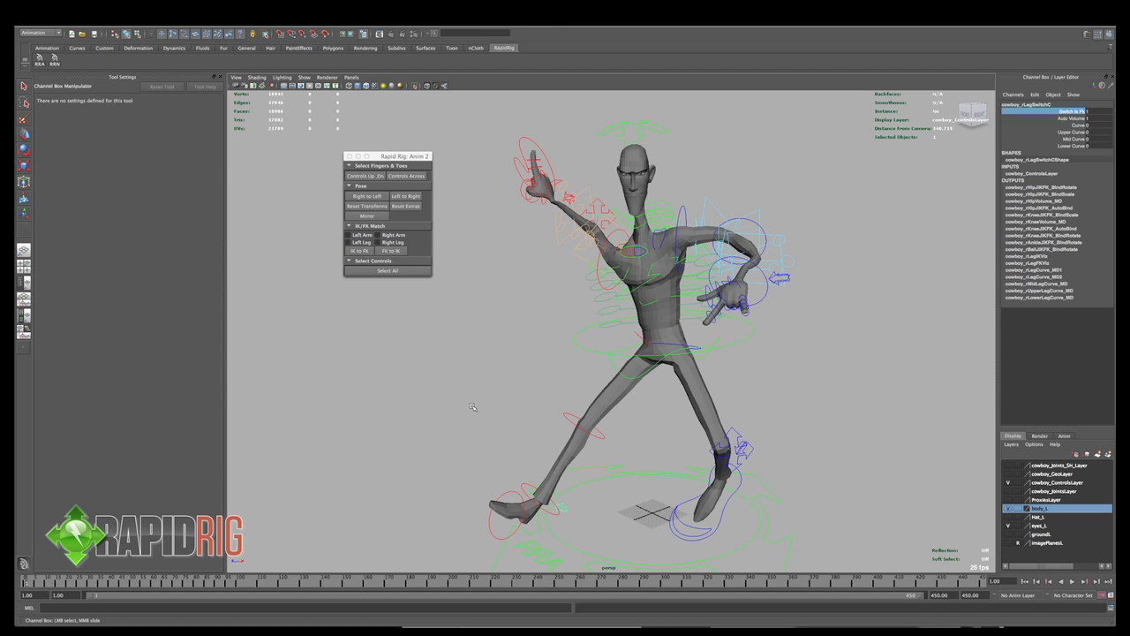
pyautogui.keyDown('alt'); pyautogui.moveTo(471, 407); pyautogui.dragTo(450, 402); pyautogui.keyUp('alt')
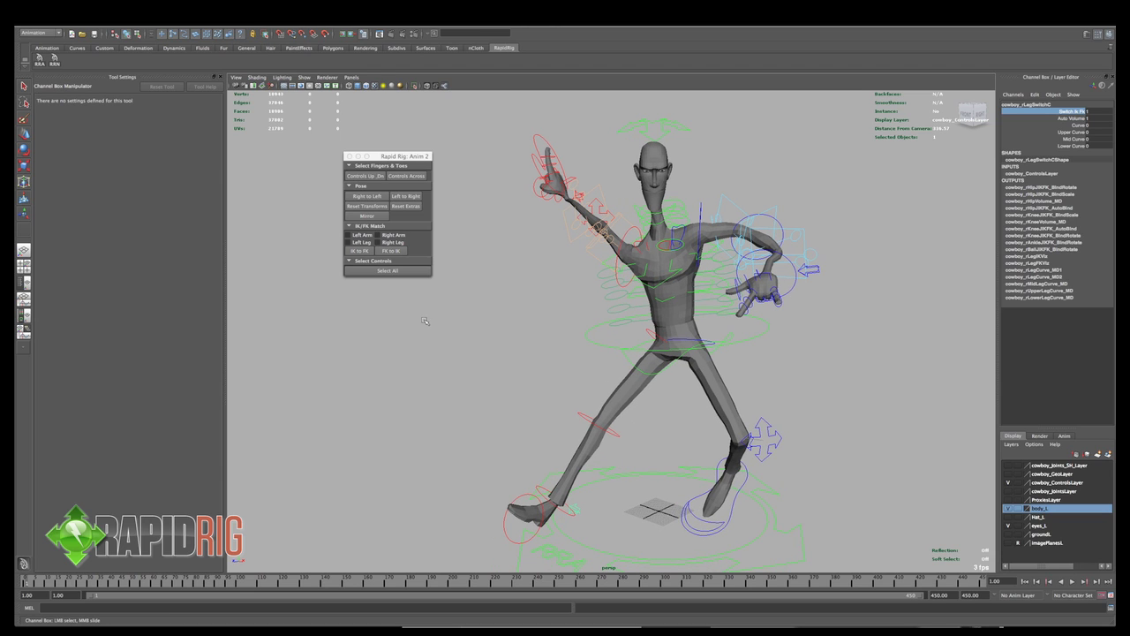
# Enable Right Leg for IK/FK matching, apply FK to IK, and test the match by changing Switch Ik Fk
pyautogui.click(378, 242)
pyautogui.click(391, 250)
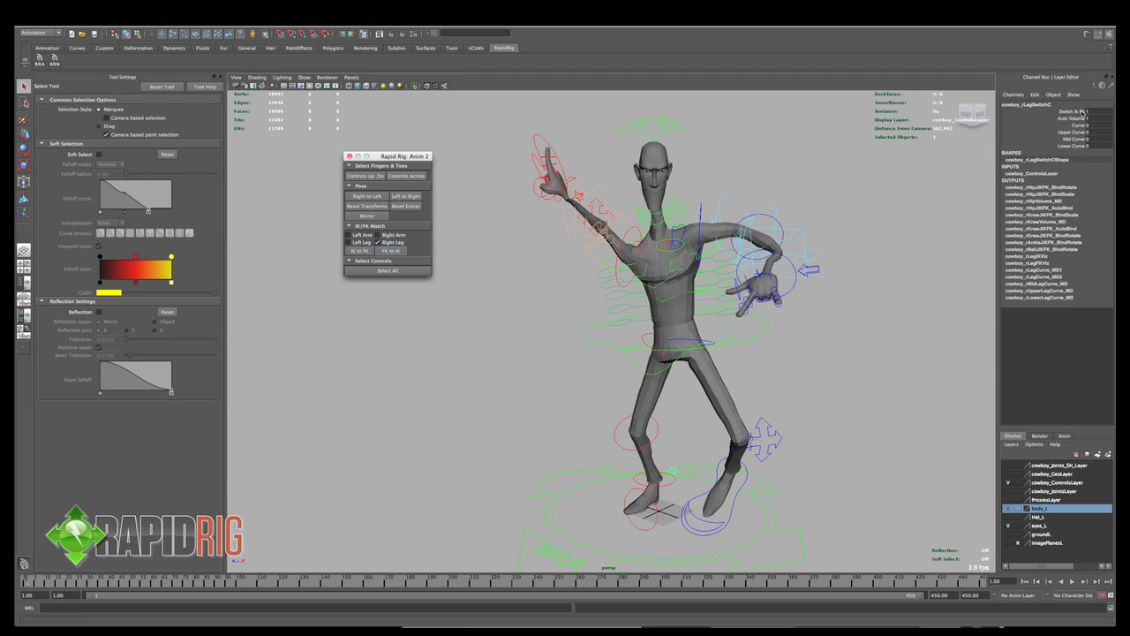
pyautogui.click(1073, 112)
pyautogui.moveTo(916, 207); pyautogui.dragTo(925, 209, button='middle')
pyautogui.keyDown('alt'); pyautogui.moveTo(671, 475); pyautogui.dragTo(715, 404); pyautogui.keyUp('alt')
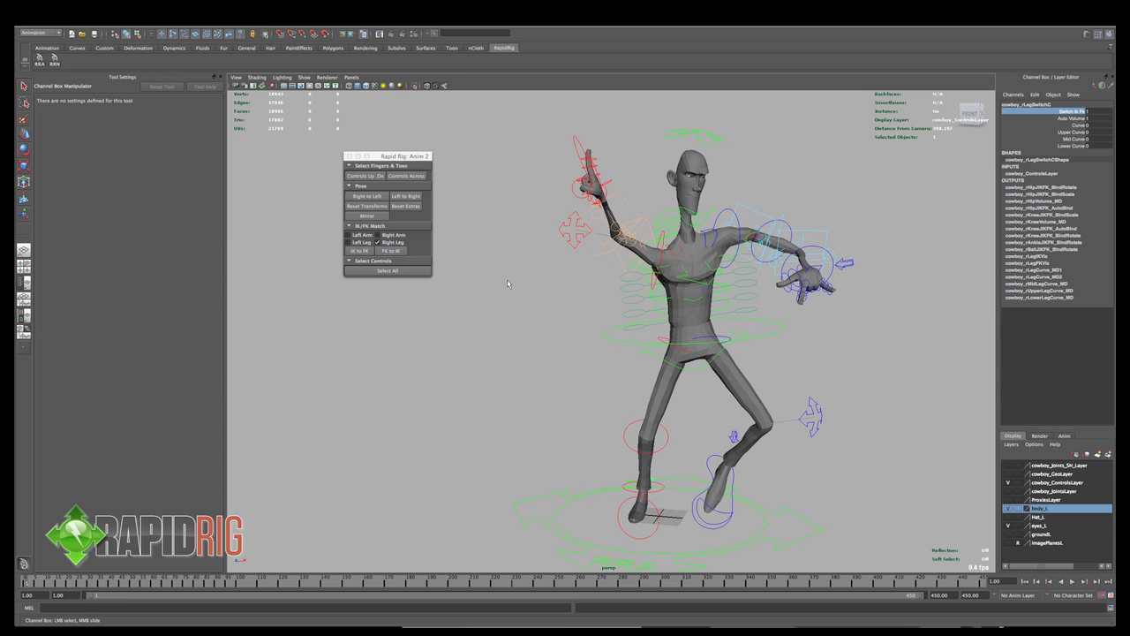
# Select all of the rig's controls at once, and clear the selection
pyautogui.click(883, 354)
pyautogui.press('q')
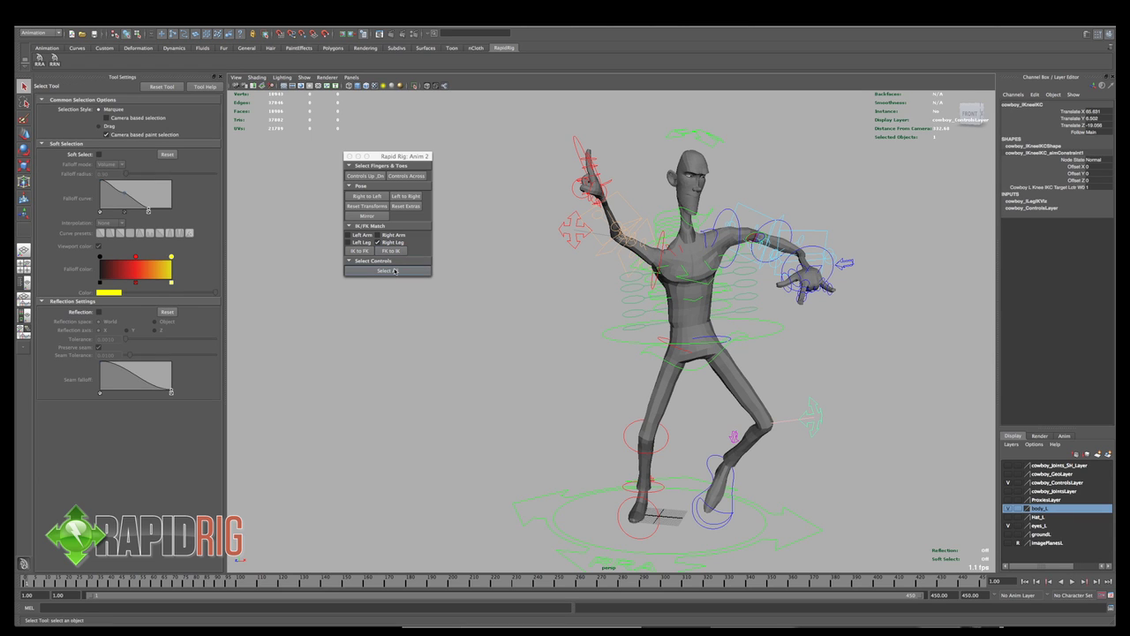
pyautogui.click(388, 270)
pyautogui.keyDown('alt'); pyautogui.moveTo(755, 257); pyautogui.dragTo(560, 266); pyautogui.keyUp('alt')
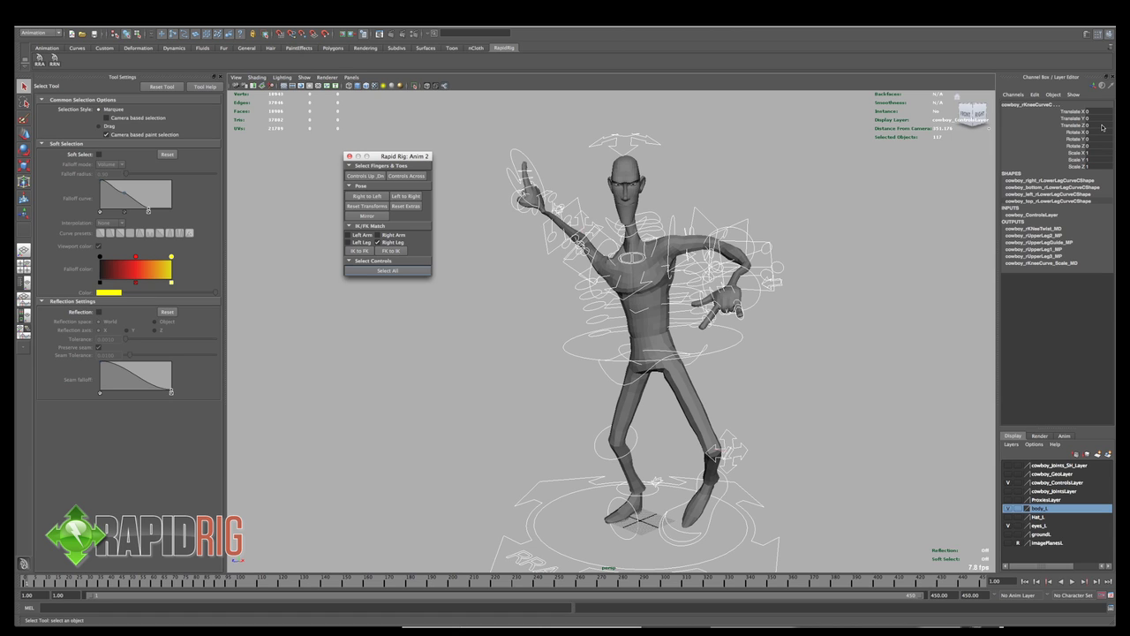
pyautogui.keyDown('alt'); pyautogui.moveTo(646, 239); pyautogui.dragTo(702, 233, button='middle'); pyautogui.keyUp('alt')
pyautogui.keyDown('alt'); pyautogui.moveTo(702, 233); pyautogui.dragTo(659, 228, button='right'); pyautogui.keyUp('alt')
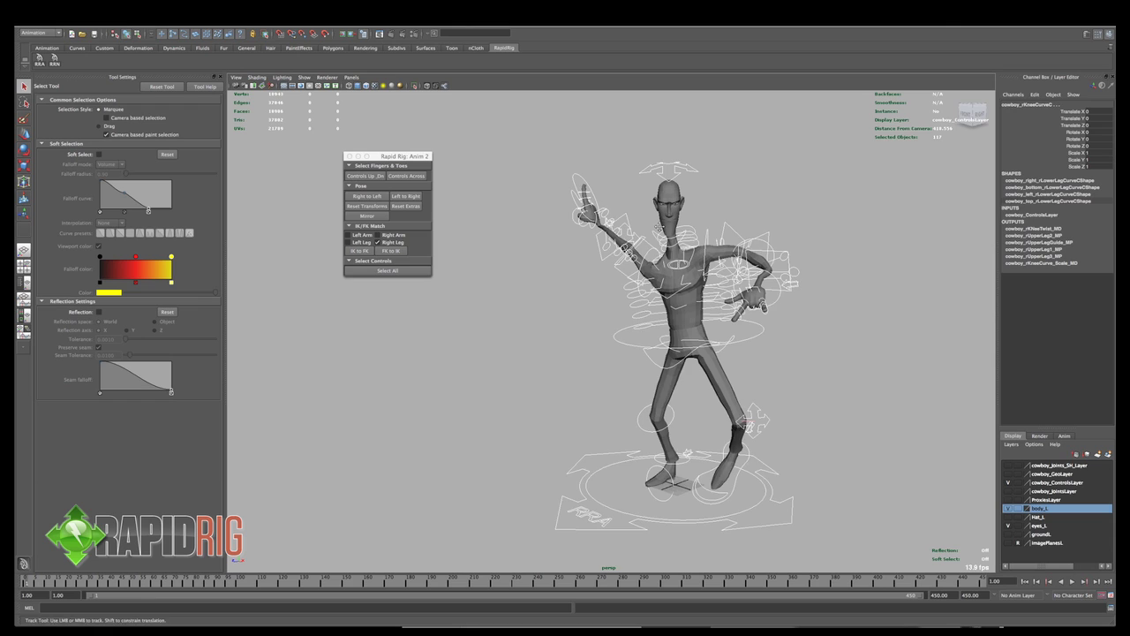
pyautogui.click(770, 244)
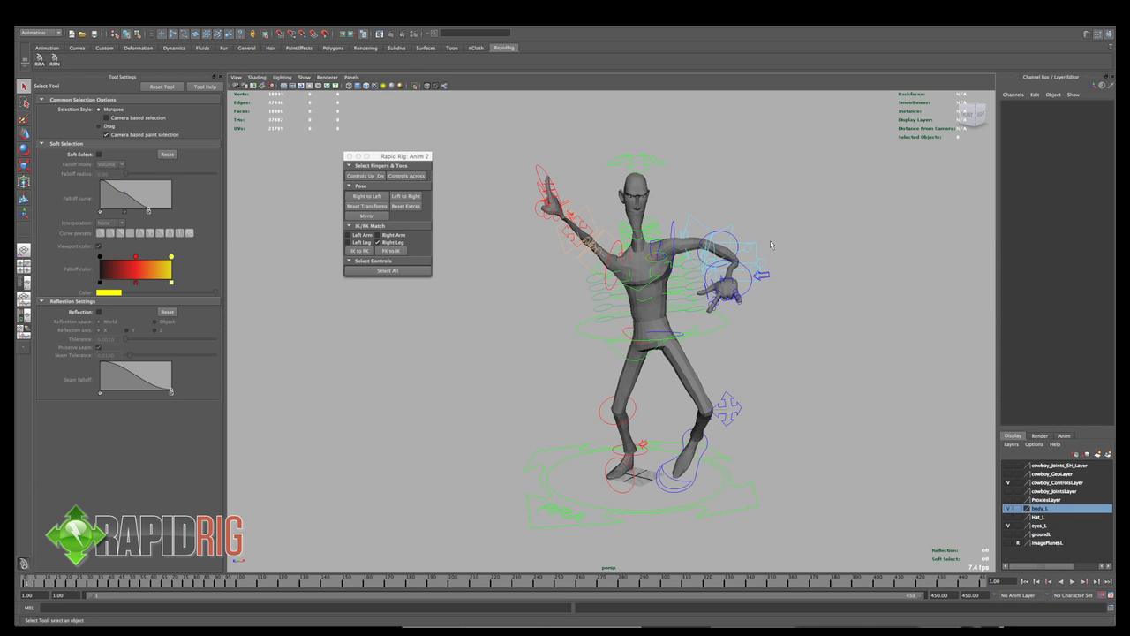
# Run the MEL command RapidRig_Poser_V2 to bring up the custom interface settings
pyautogui.click(522, 607)
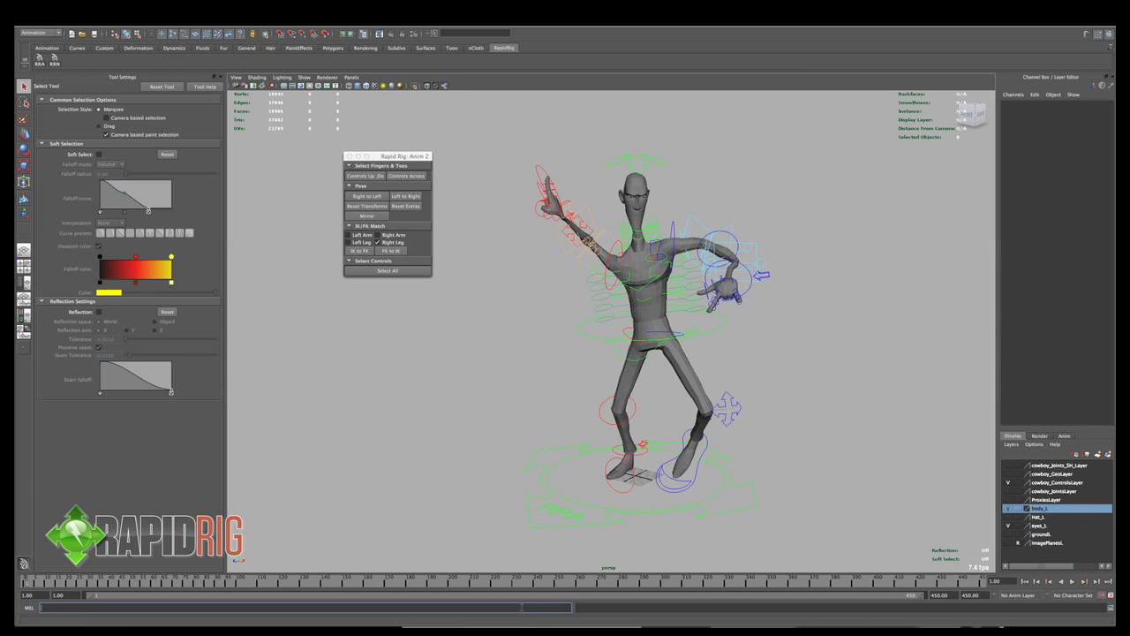
pyautogui.write('RapidRig_Poser_V2')
pyautogui.press('Return')
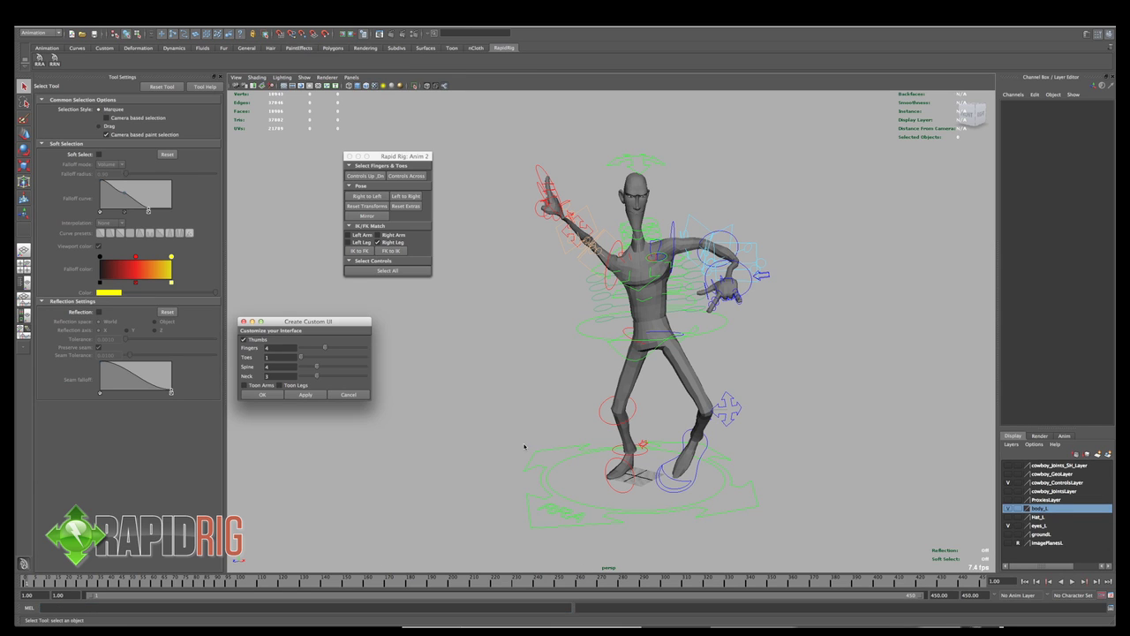
pyautogui.moveTo(350, 325); pyautogui.dragTo(357, 319)
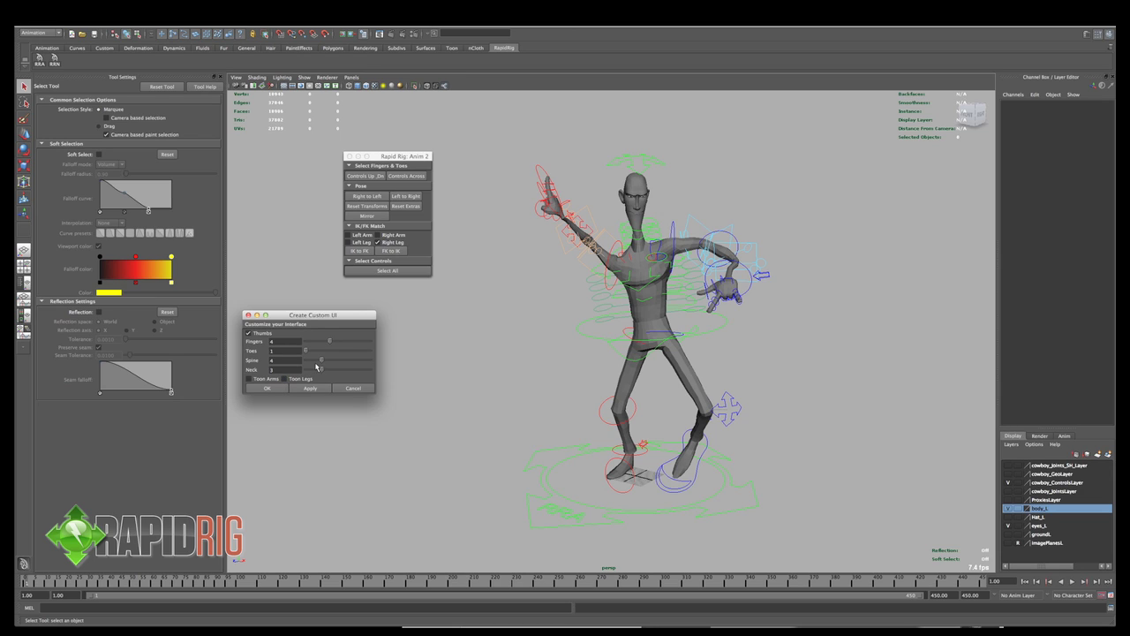
# Create the Rapid Poser interface with thumbs, 4 fingers, 1 toe, 4 spine and 3 neck controls, and reposition its window
pyautogui.click(270, 379)
pyautogui.click(305, 379)
pyautogui.click(285, 380)
pyautogui.click(304, 389)
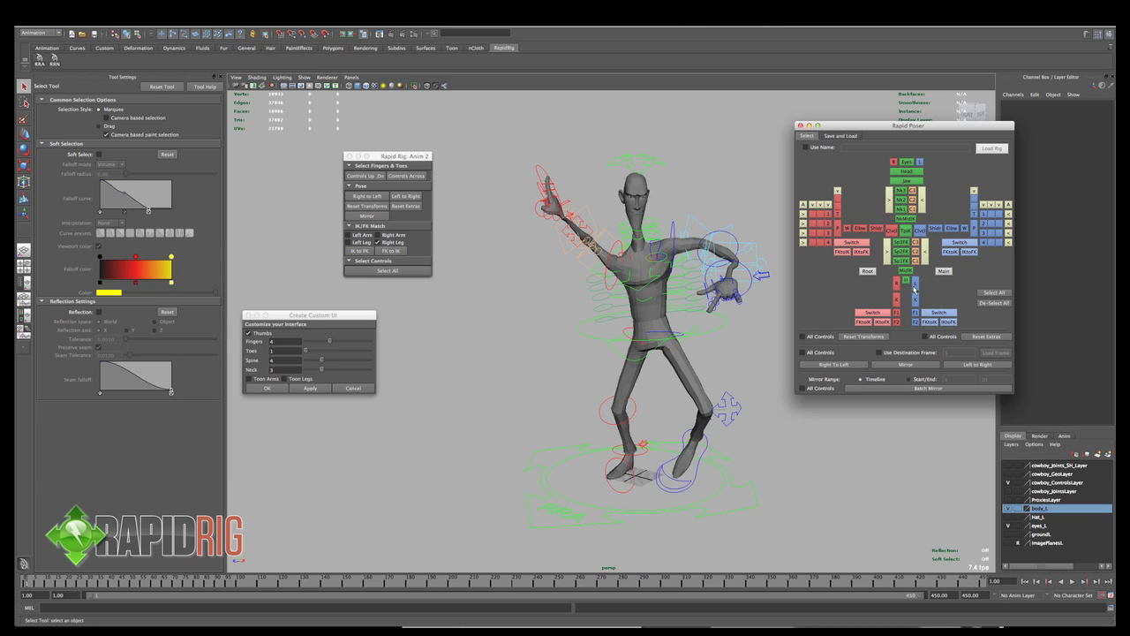
pyautogui.keyDown('alt'); pyautogui.moveTo(628, 353); pyautogui.dragTo(595, 357, button='middle'); pyautogui.keyUp('alt')
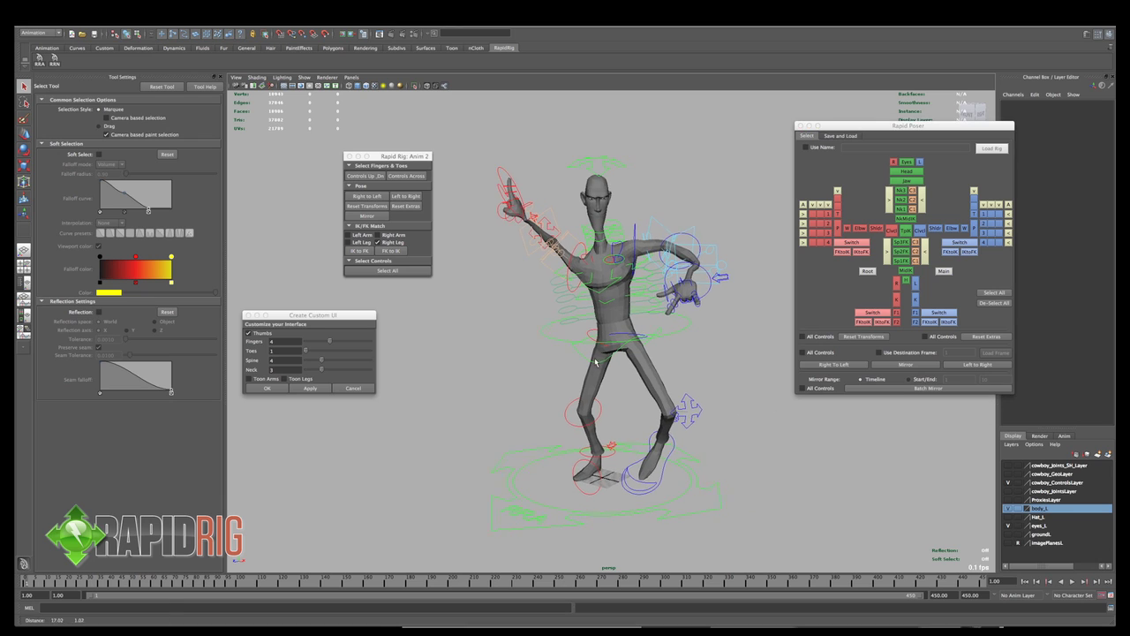
pyautogui.keyDown('alt'); pyautogui.moveTo(599, 362); pyautogui.dragTo(645, 378, button='right'); pyautogui.keyUp('alt')
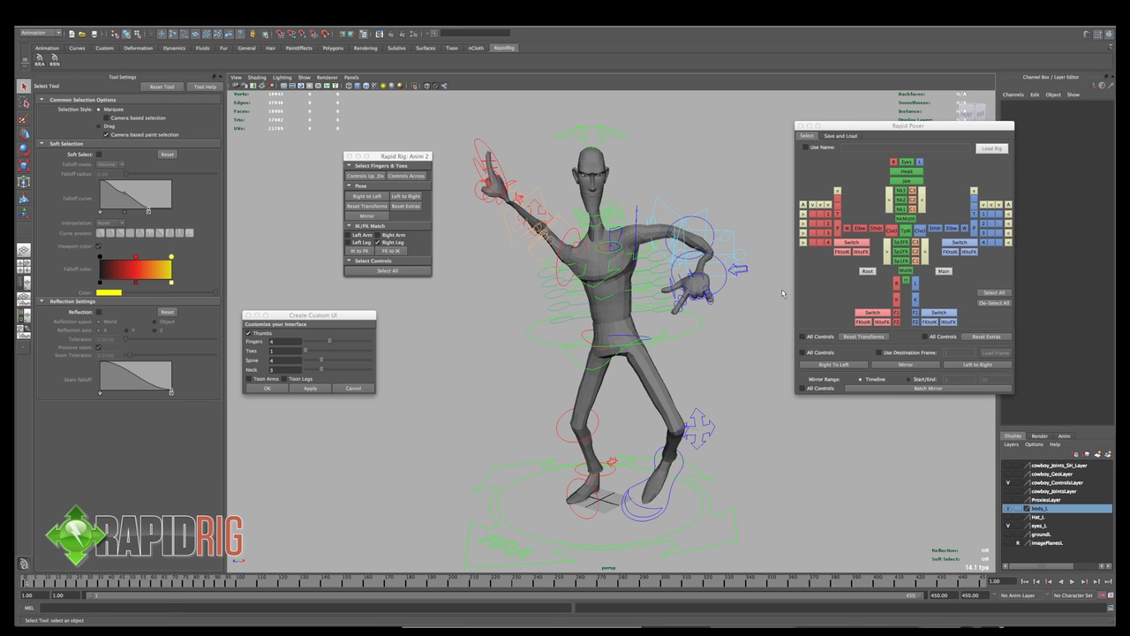
pyautogui.moveTo(680, 291)
pyautogui.keyDown('alt'); pyautogui.mouseDown()
pyautogui.moveTo(653, 288)
pyautogui.moveTo(685, 292)
pyautogui.mouseUp(); pyautogui.keyUp('alt')
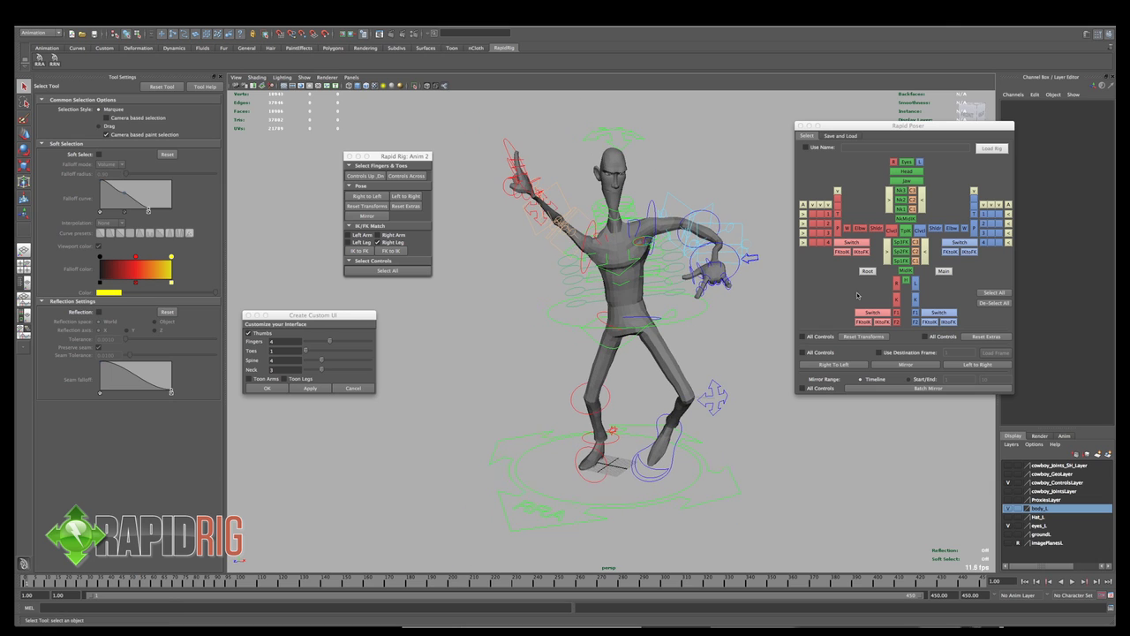
pyautogui.moveTo(953, 132); pyautogui.dragTo(935, 125)
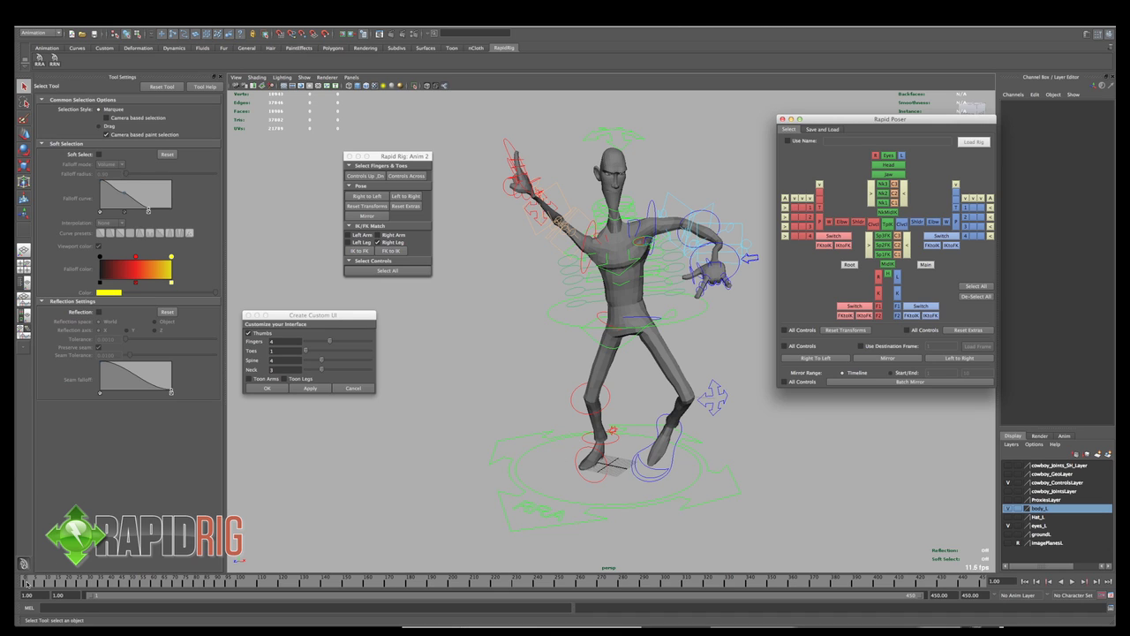
# Enable Use Destination Frame and set the Mirror Range to Start/End in Rapid Poser
pyautogui.click(862, 346)
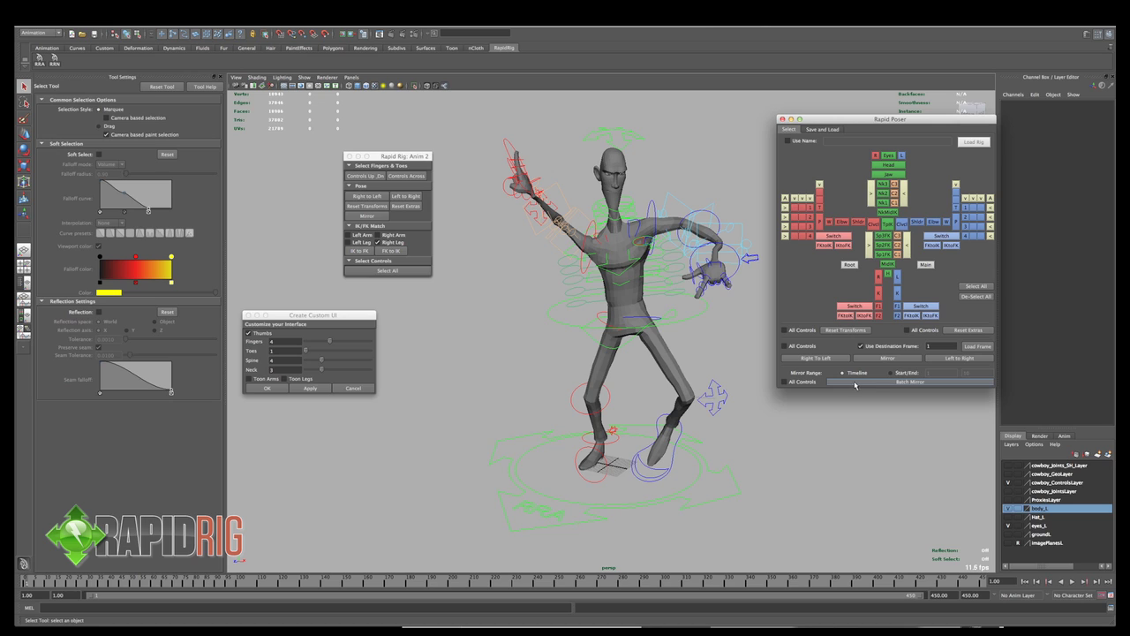
pyautogui.click(904, 375)
pyautogui.click(730, 465)
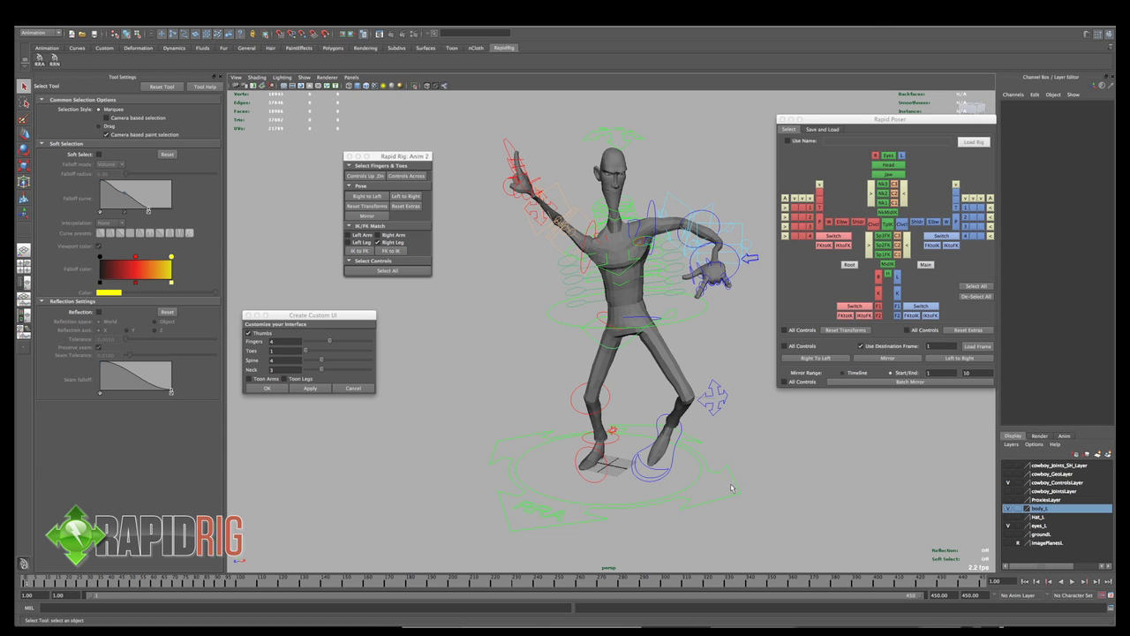
# Enable Use Name with the name cowboy, and select the right arm, finger, spine and right leg controls through Rapid Poser
pyautogui.click(787, 140)
pyautogui.click(786, 444)
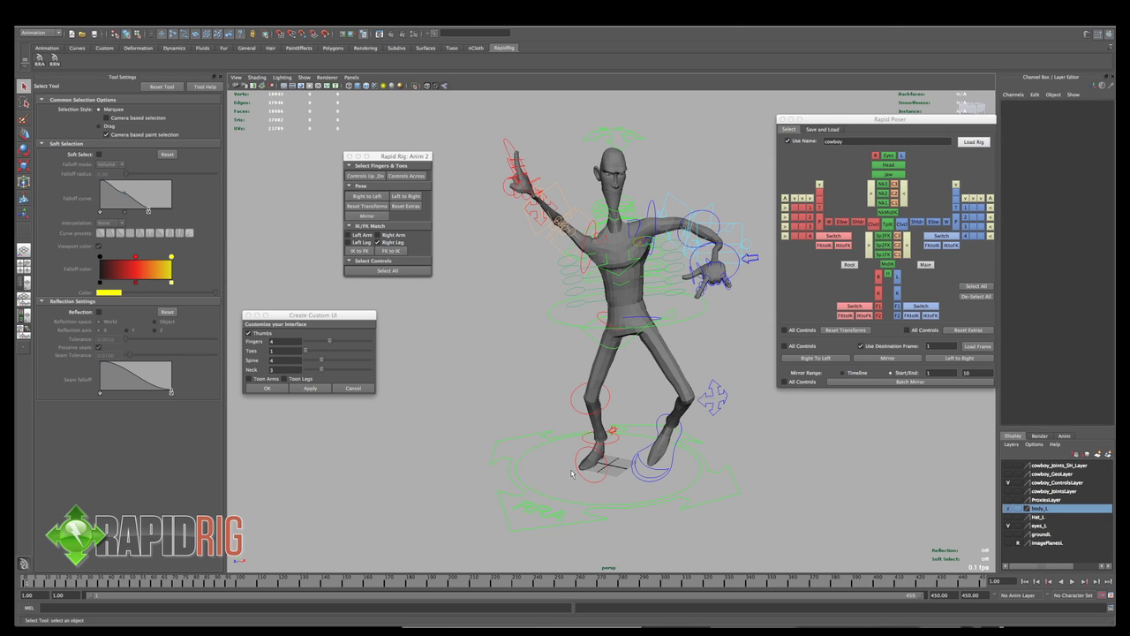
pyautogui.click(901, 226)
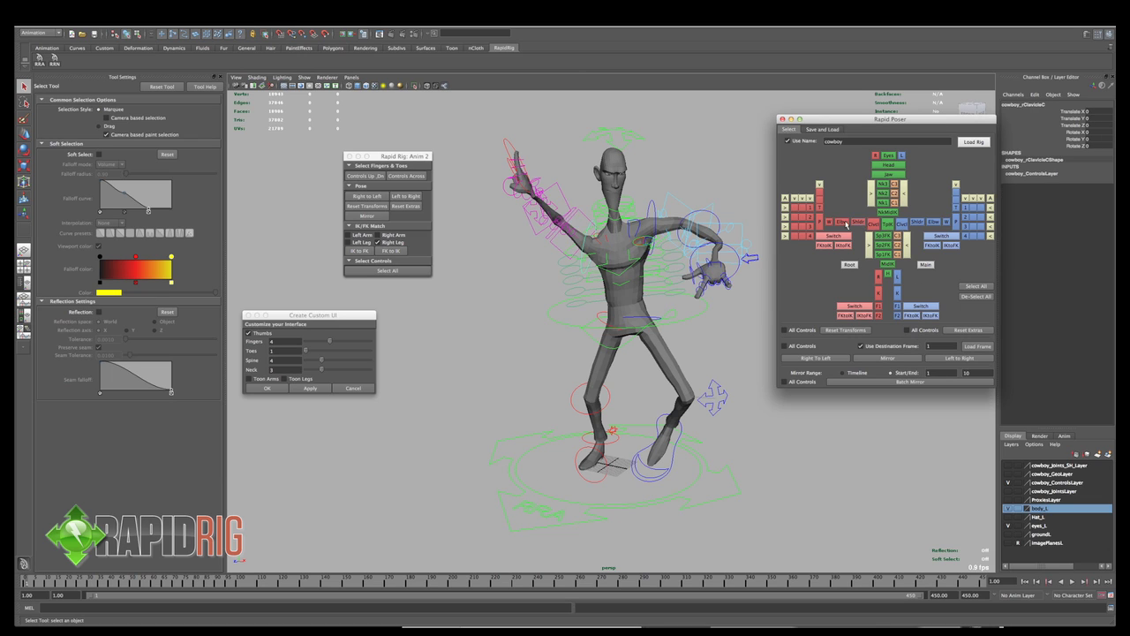
pyautogui.click(820, 221)
pyautogui.click(809, 221)
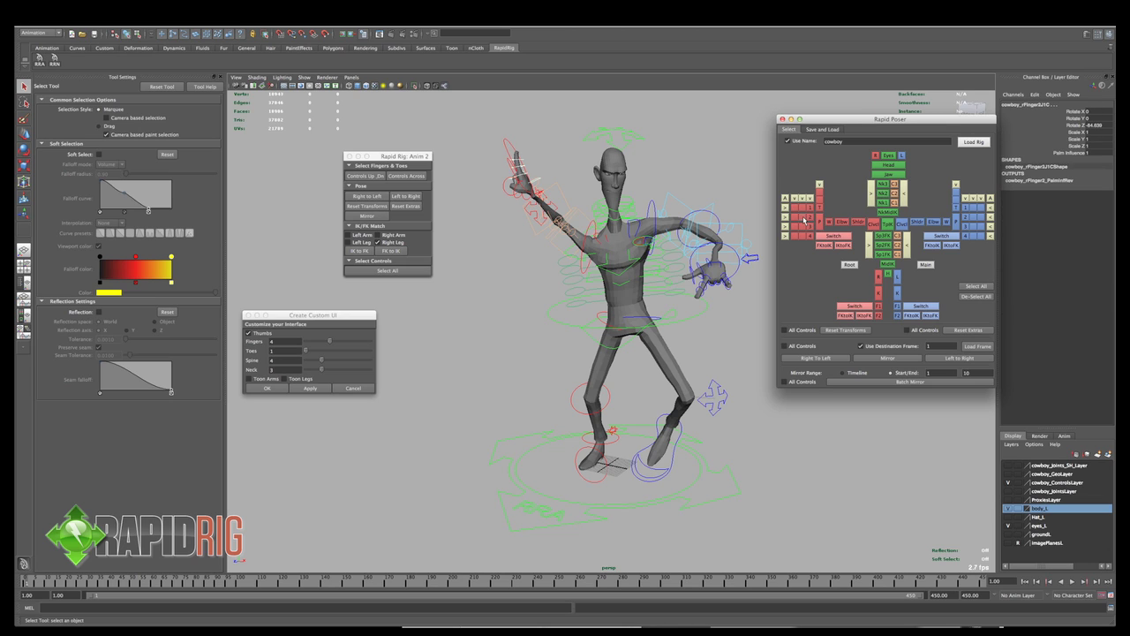
pyautogui.click(883, 245)
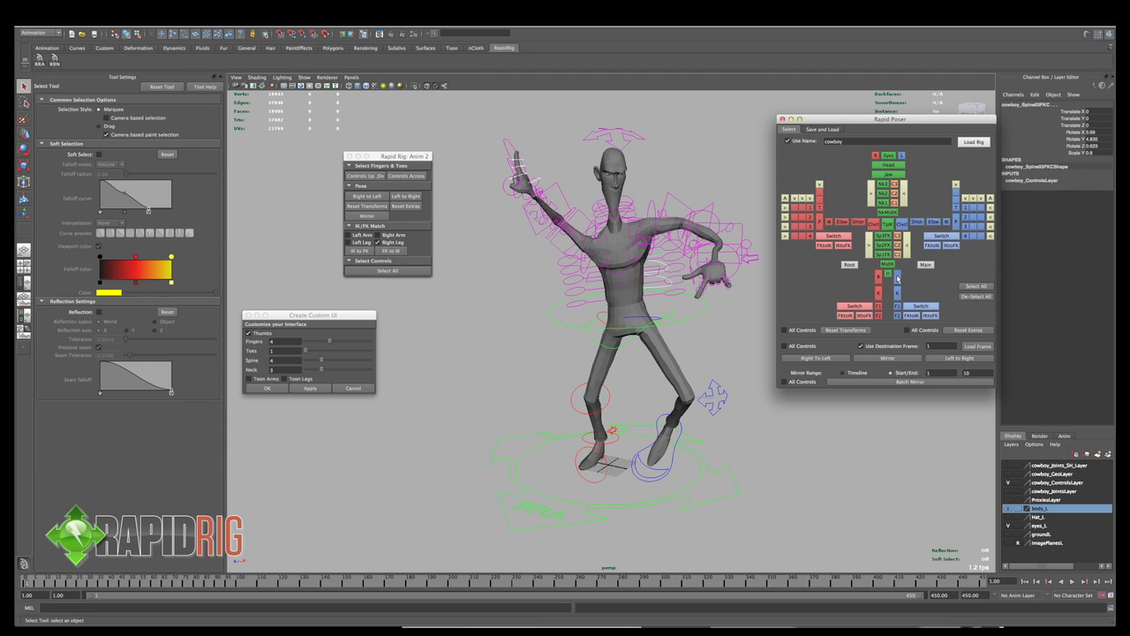
pyautogui.click(877, 311)
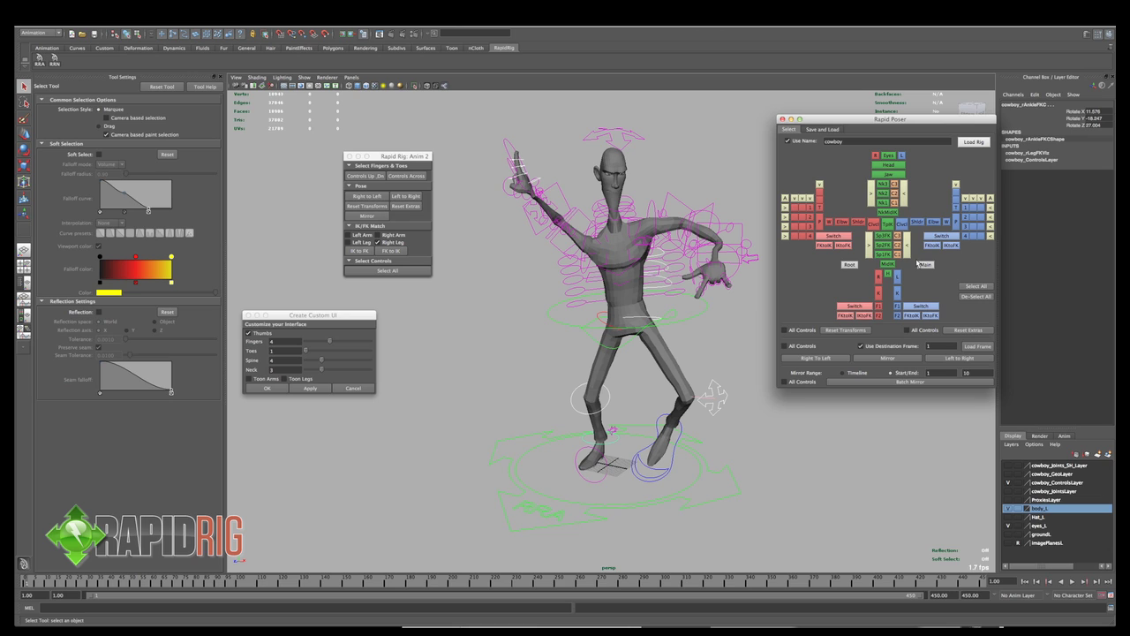
# Add the left shoulder, elbow, wrist and clavicle plus the neck and head controls to the selection through Rapid Poser
pyautogui.click(921, 224)
pyautogui.click(939, 222)
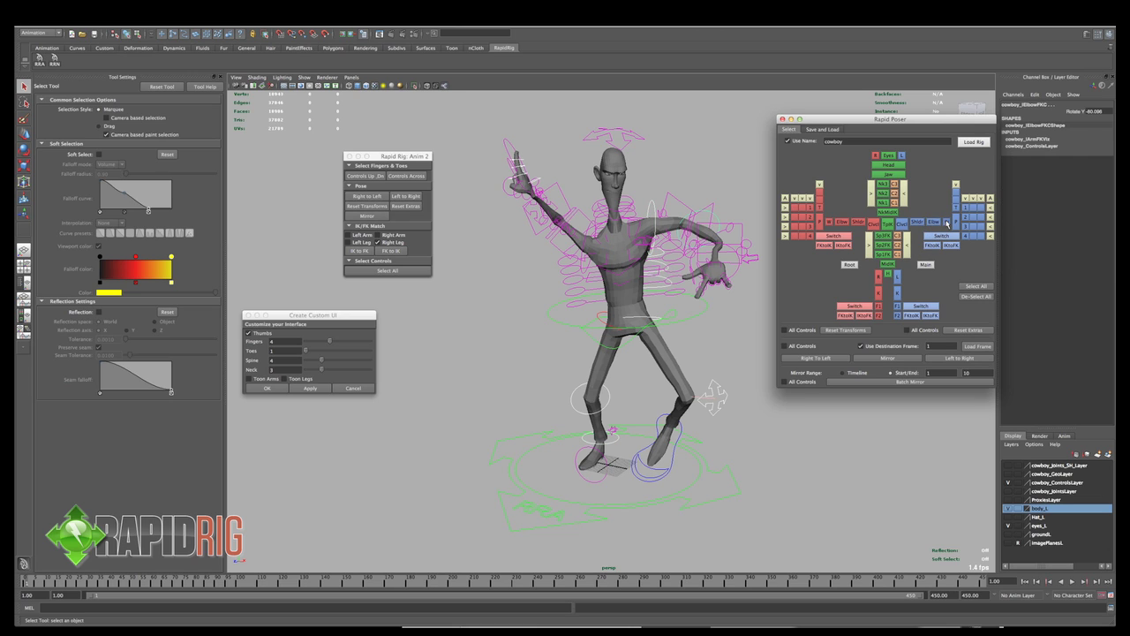
pyautogui.click(946, 222)
pyautogui.click(936, 222)
pyautogui.click(901, 223)
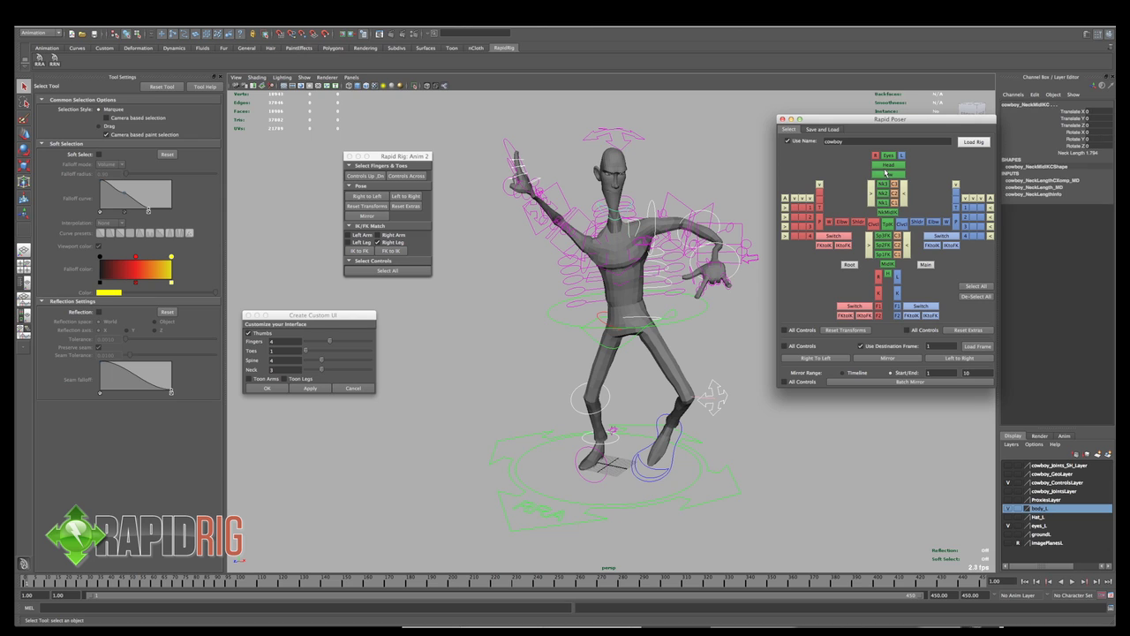
pyautogui.click(895, 213)
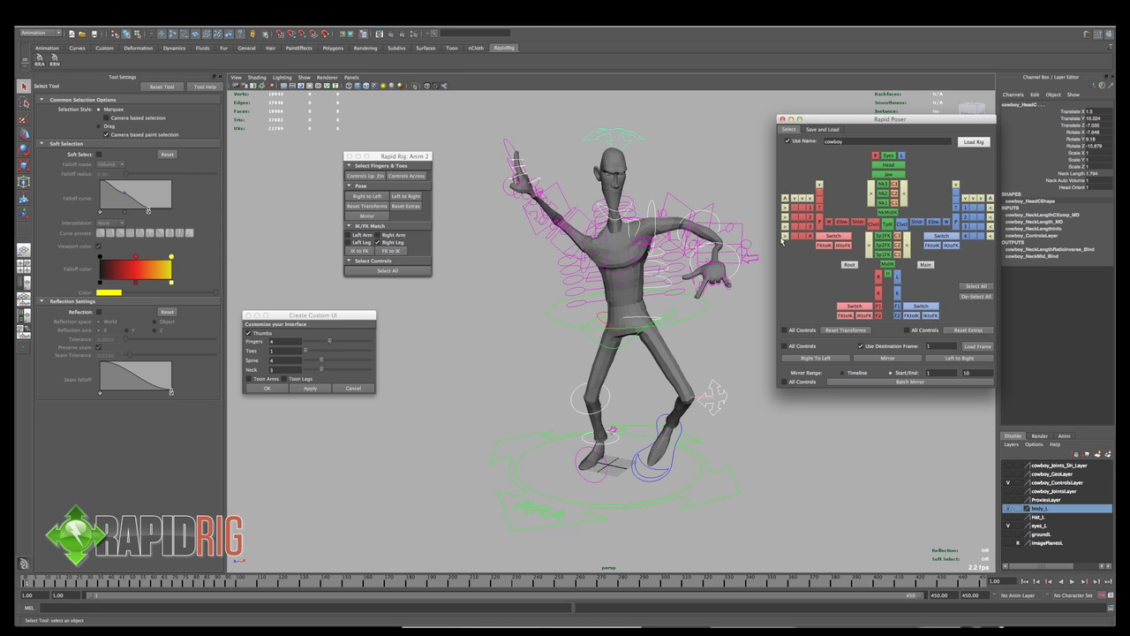
# Select the left hand's finger controls by joint column, and pick the full controls of fingers 4 and 3
pyautogui.keyDown('alt'); pyautogui.moveTo(742, 265); pyautogui.dragTo(720, 272); pyautogui.keyUp('alt')
pyautogui.click(985, 201)
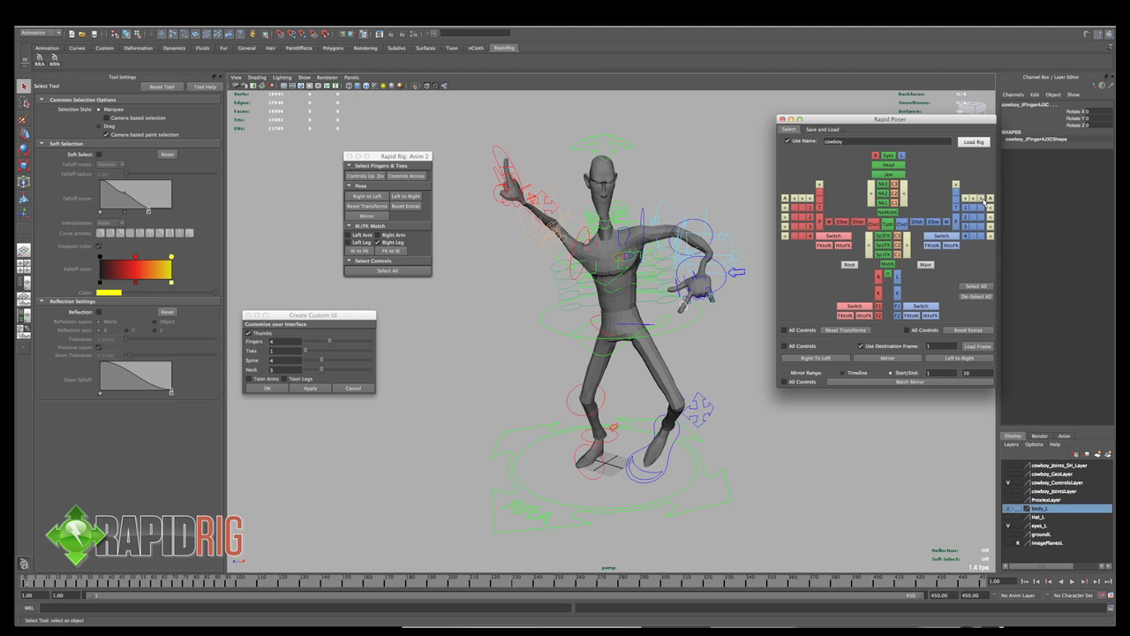
pyautogui.click(965, 201)
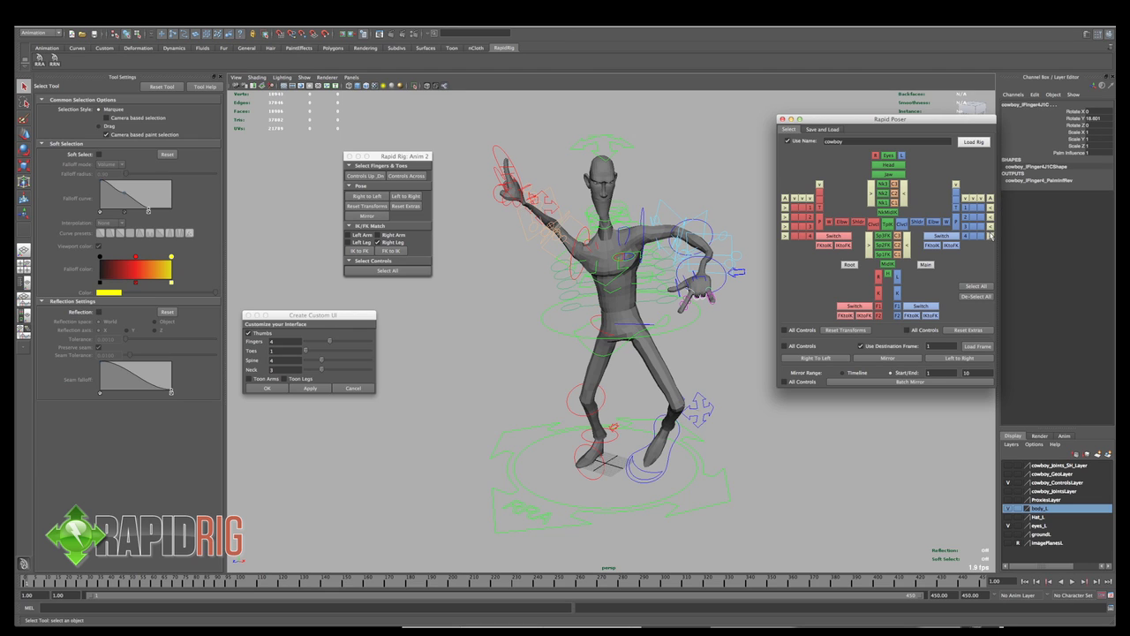
pyautogui.click(990, 235)
pyautogui.click(990, 226)
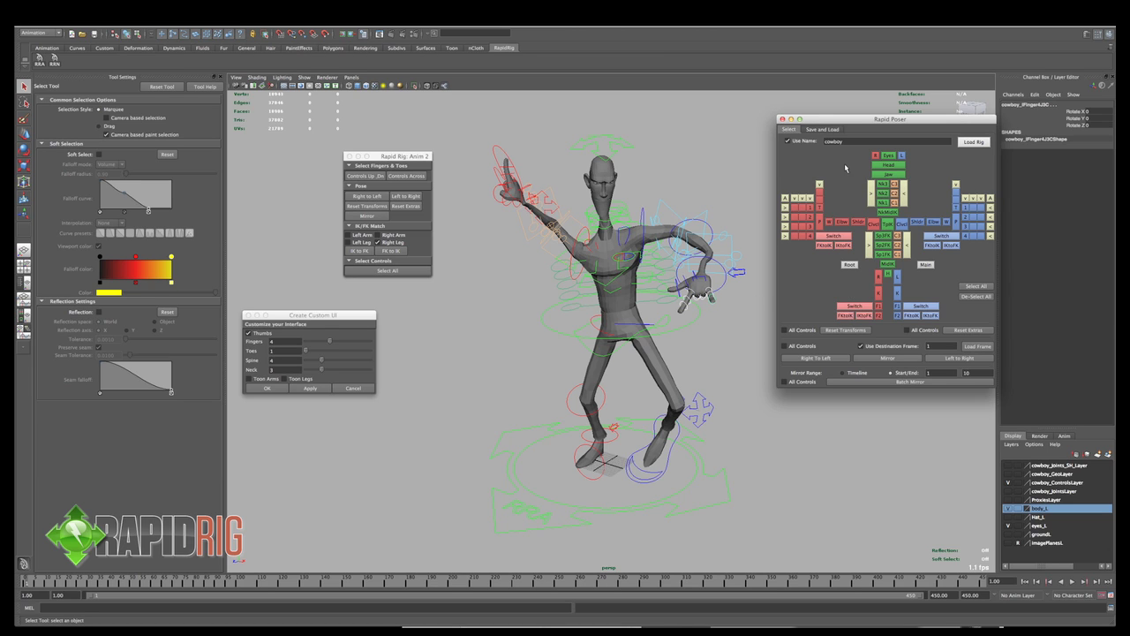
# Look over Rapid Poser's options for saving and loading poses, and return to the control picker
pyautogui.click(823, 129)
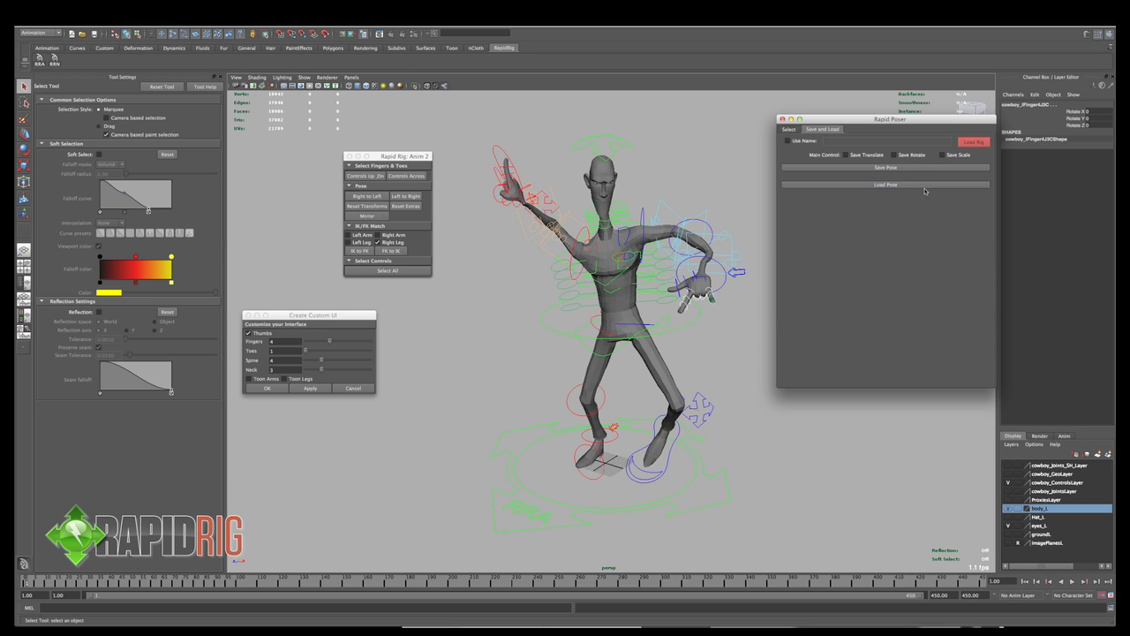
pyautogui.click(788, 130)
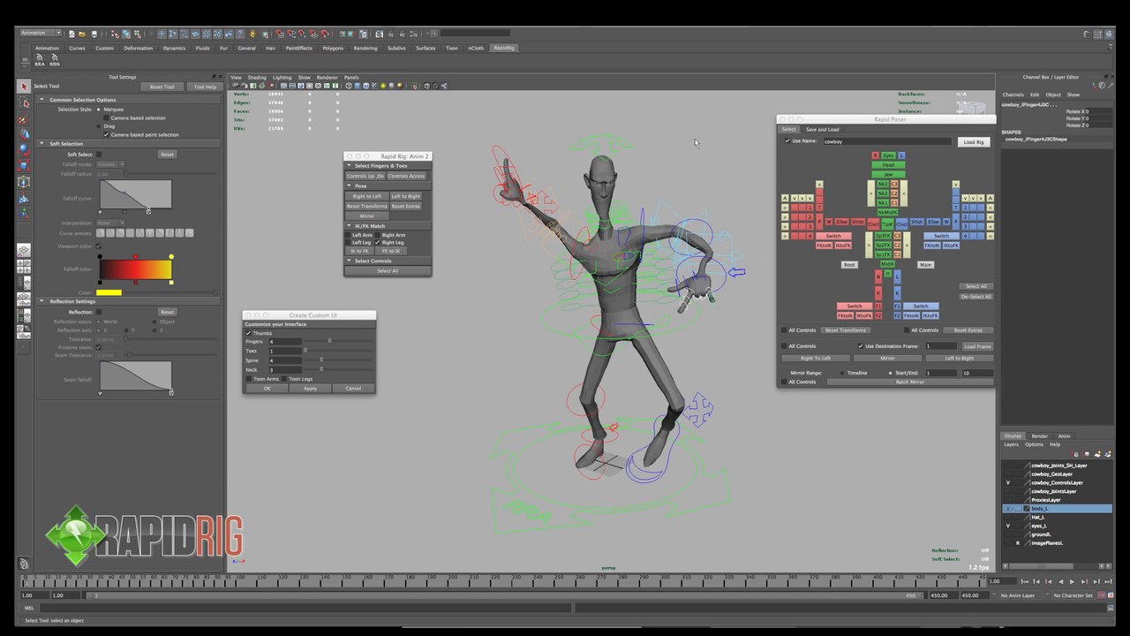